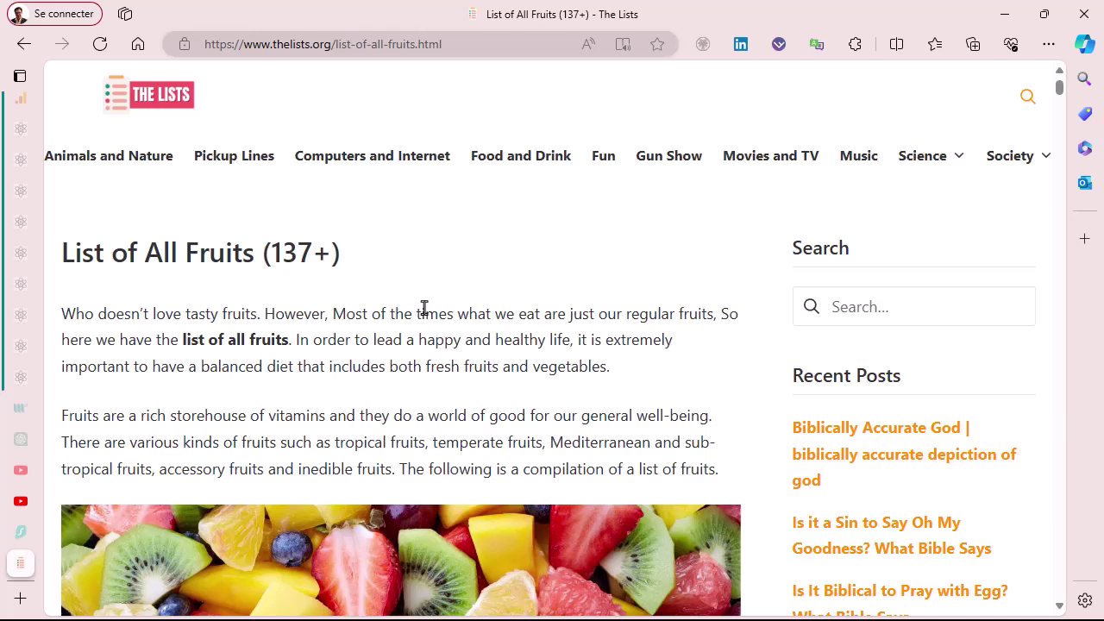
Copy the List of All Fruits page address from Edge and switch to the Excel workbook
scroll(425, 308, "down", 2)
scroll(424, 308, "down", 3)
scroll(425, 308, "down", 2)
scroll(424, 308, "down", 4)
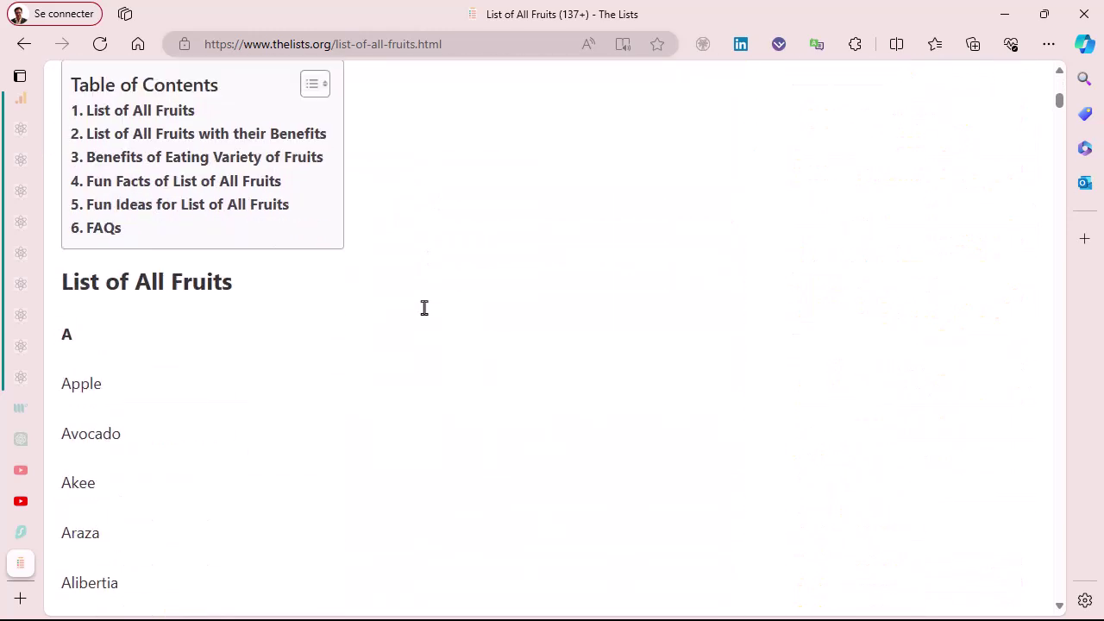
scroll(424, 308, "down", 1)
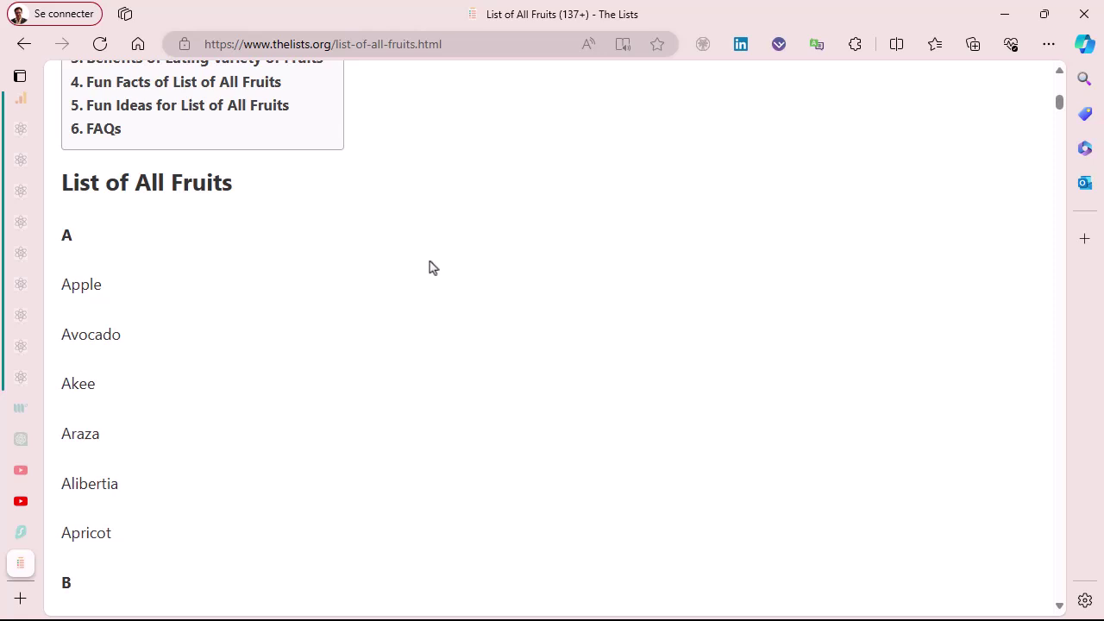
left_click(469, 45)
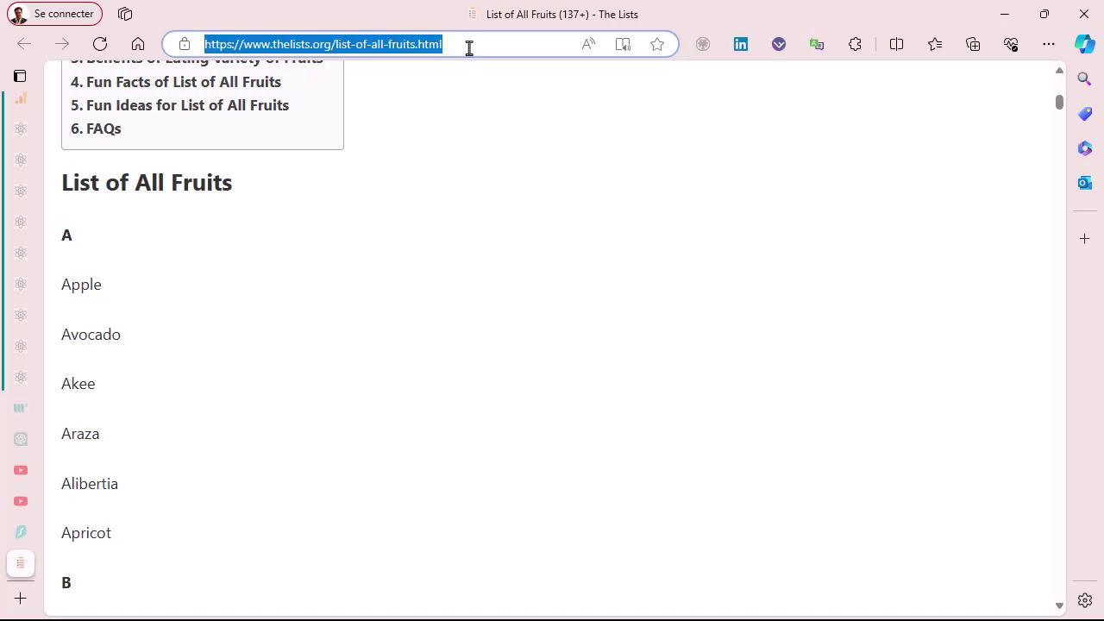
key("alt+Tab")
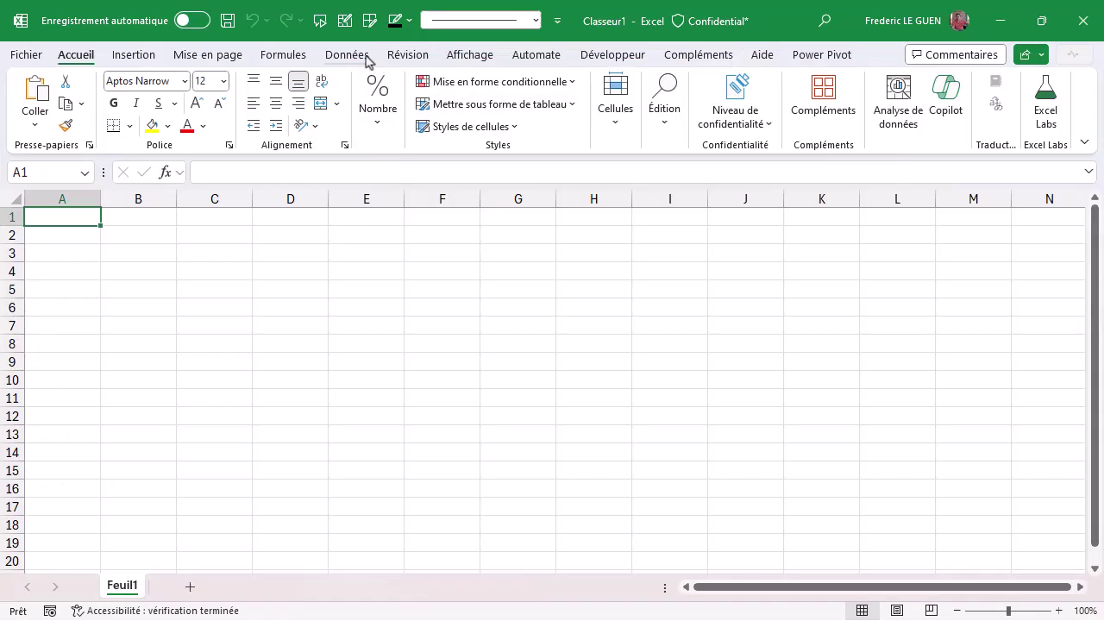
Create a From Web data query in Excel using the pasted fruits page URL
left_click(366, 57)
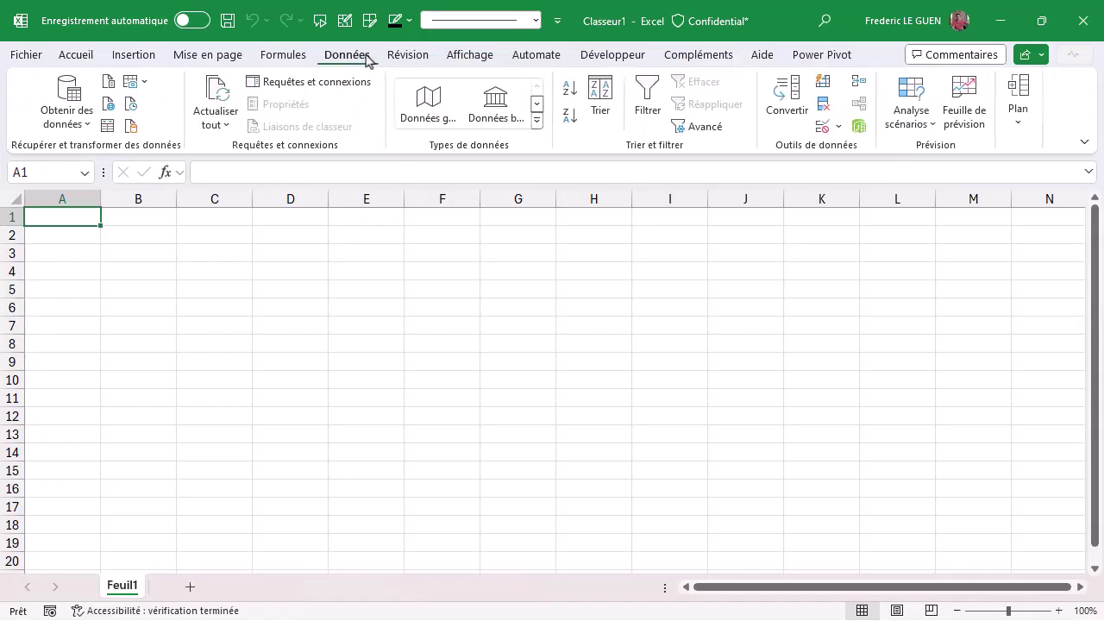
left_click(90, 130)
mouse_move(142, 333)
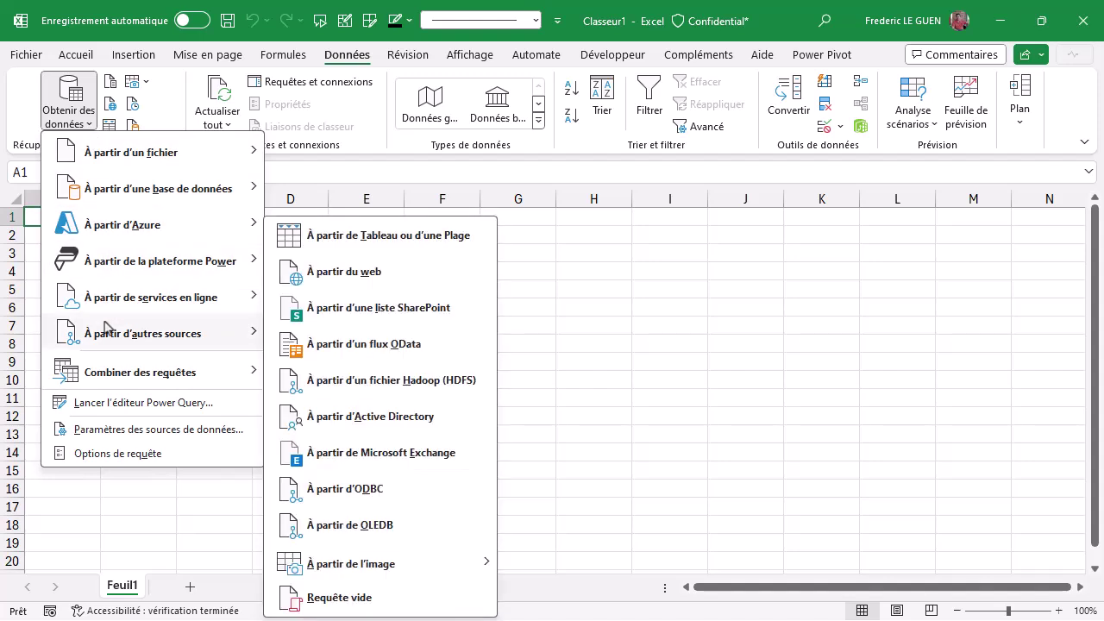
left_click(347, 282)
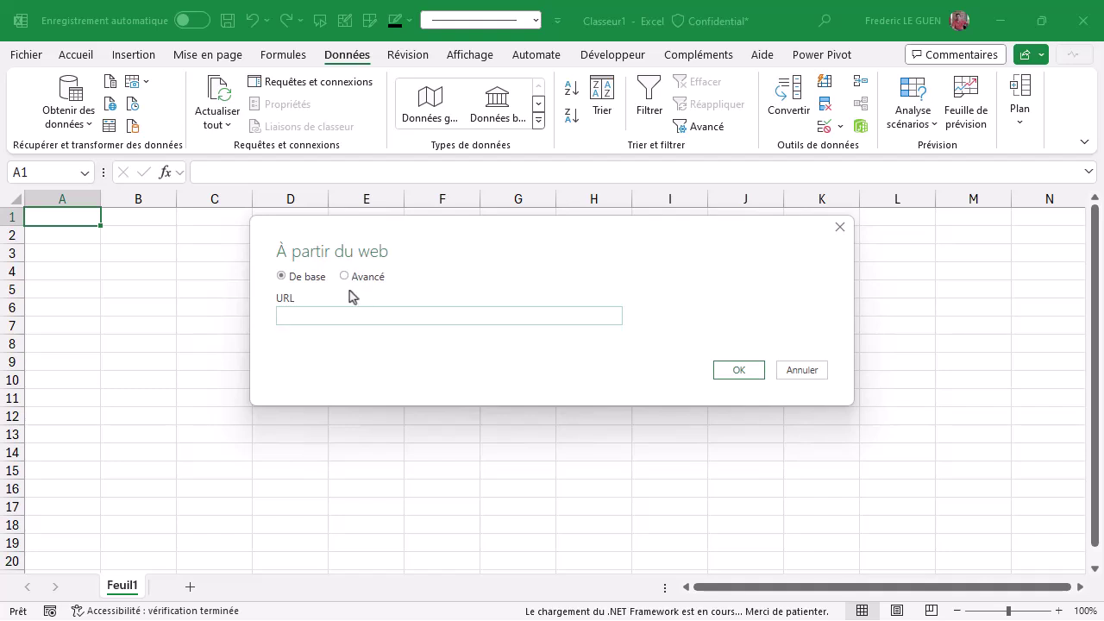
type("https://www.thelists.org/list-of-all-fruits.html")
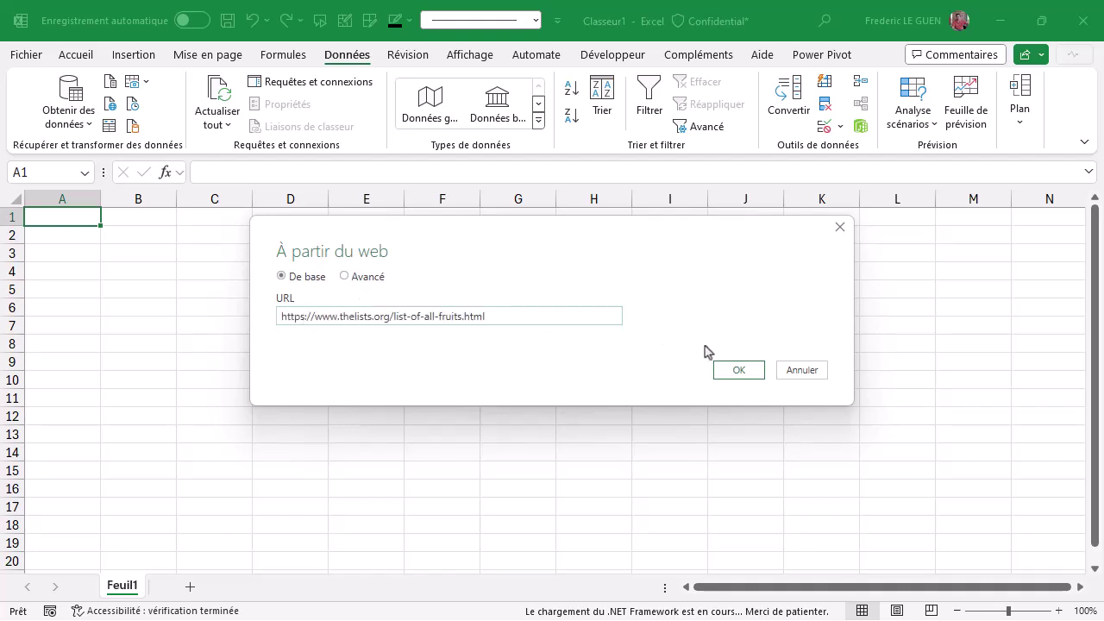
left_click(740, 373)
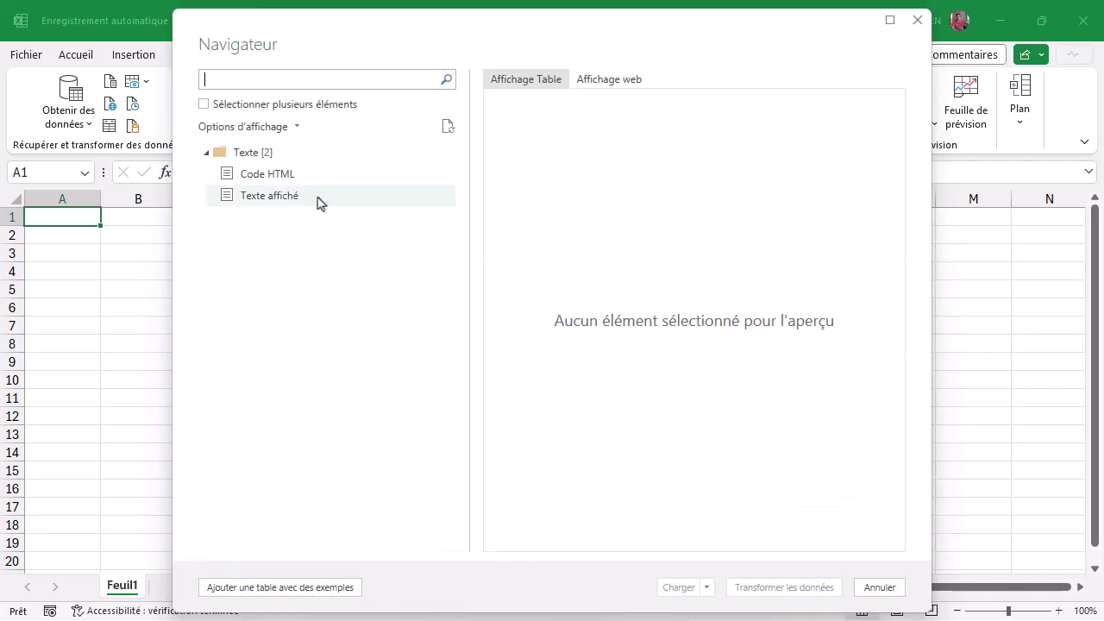
Preview Code HTML, then Texte affiché, and scroll down to the fruit list
left_click(283, 184)
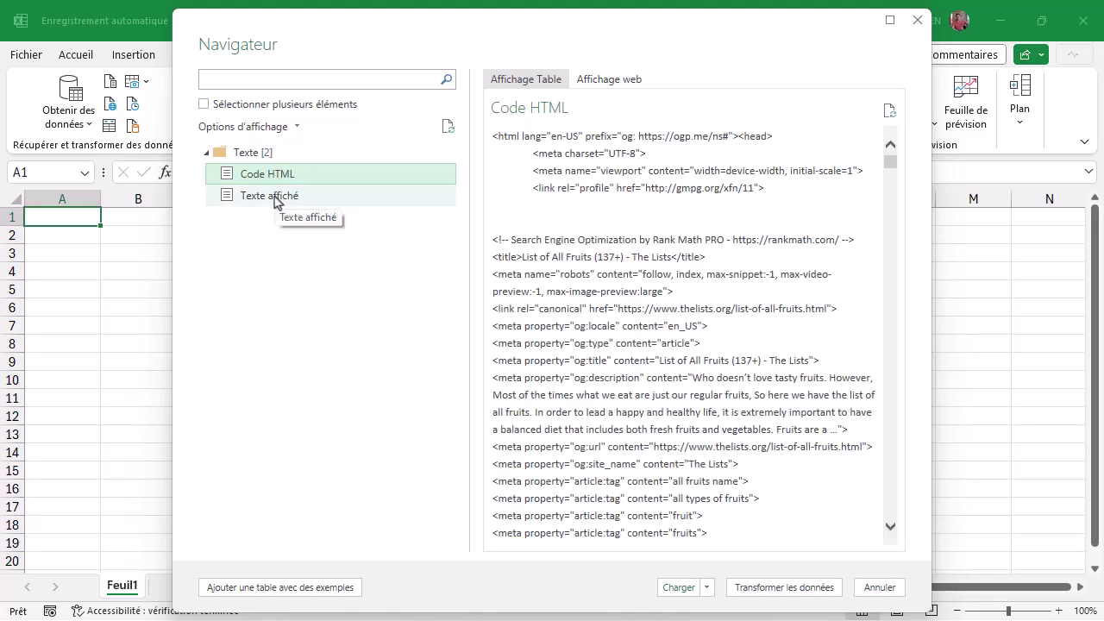
left_click(274, 200)
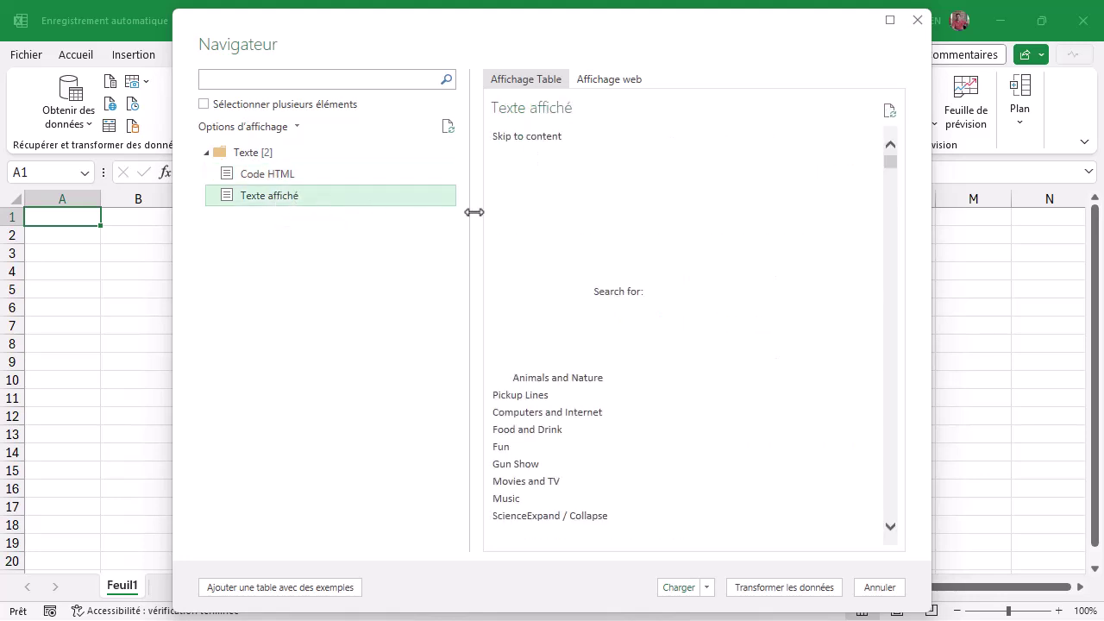
scroll(743, 361, "down", 1)
scroll(744, 360, "down", 1)
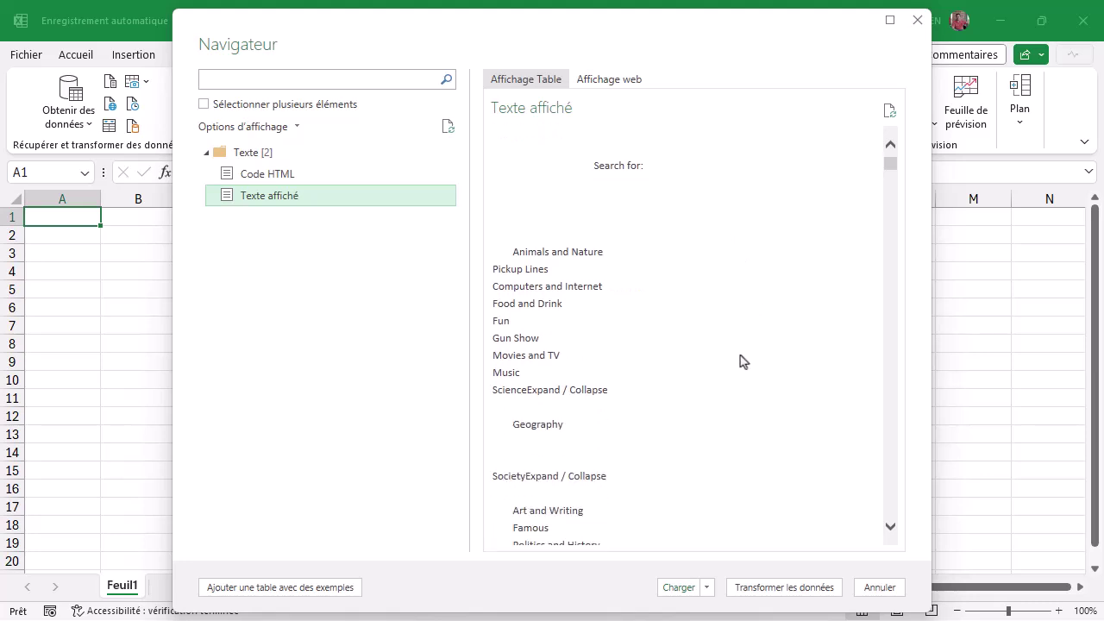
scroll(744, 361, "down", 2)
scroll(743, 361, "down", 2)
scroll(743, 361, "down", 2)
scroll(744, 361, "down", 2)
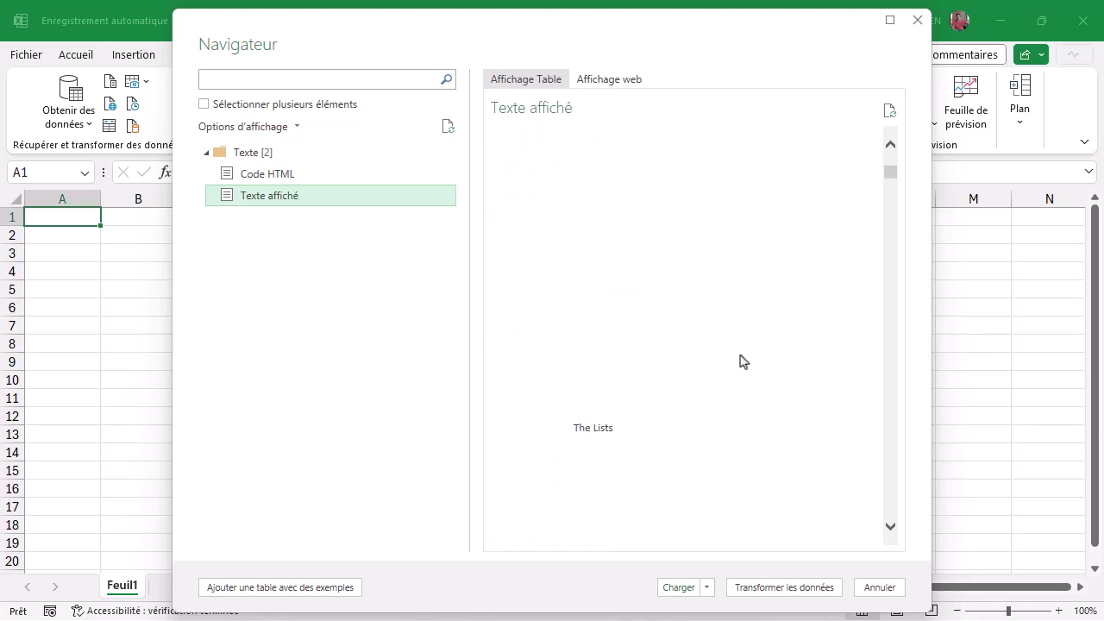
scroll(744, 360, "down", 2)
scroll(744, 361, "down", 3)
scroll(744, 361, "down", 3)
scroll(744, 360, "down", 3)
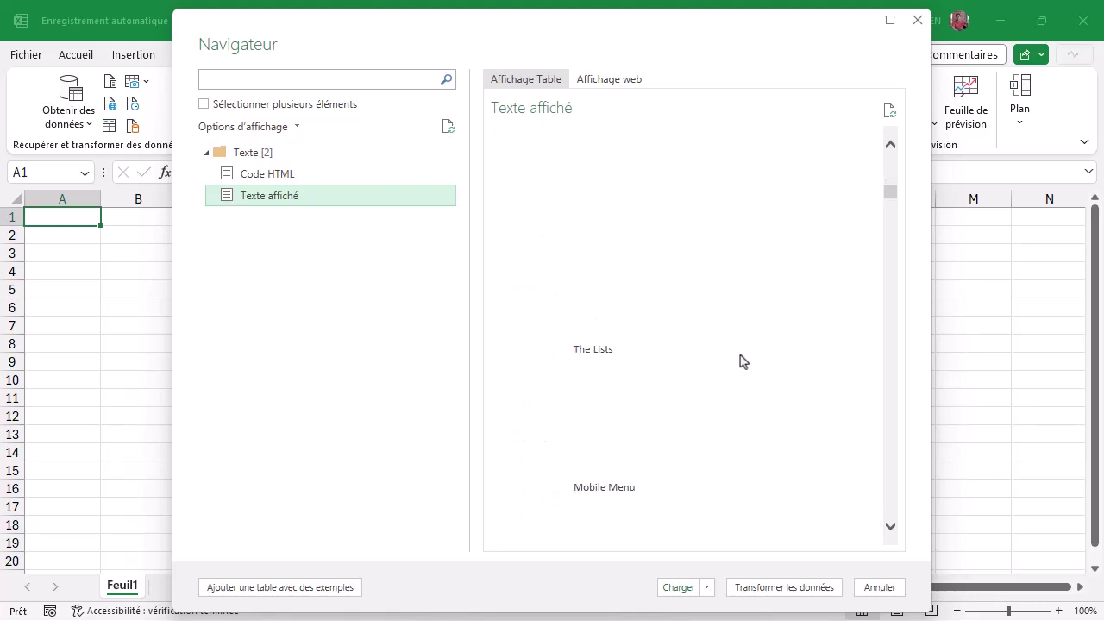
scroll(744, 361, "down", 2)
scroll(744, 361, "down", 2)
scroll(743, 361, "down", 3)
scroll(740, 361, "down", 4)
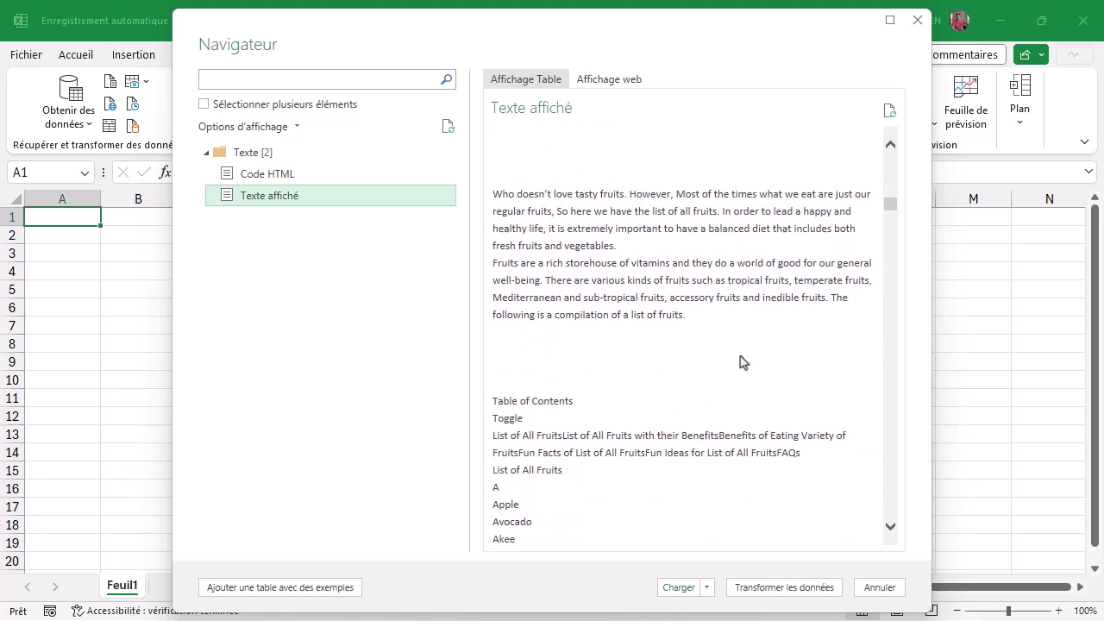
scroll(739, 354, "down", 3)
scroll(739, 359, "down", 2)
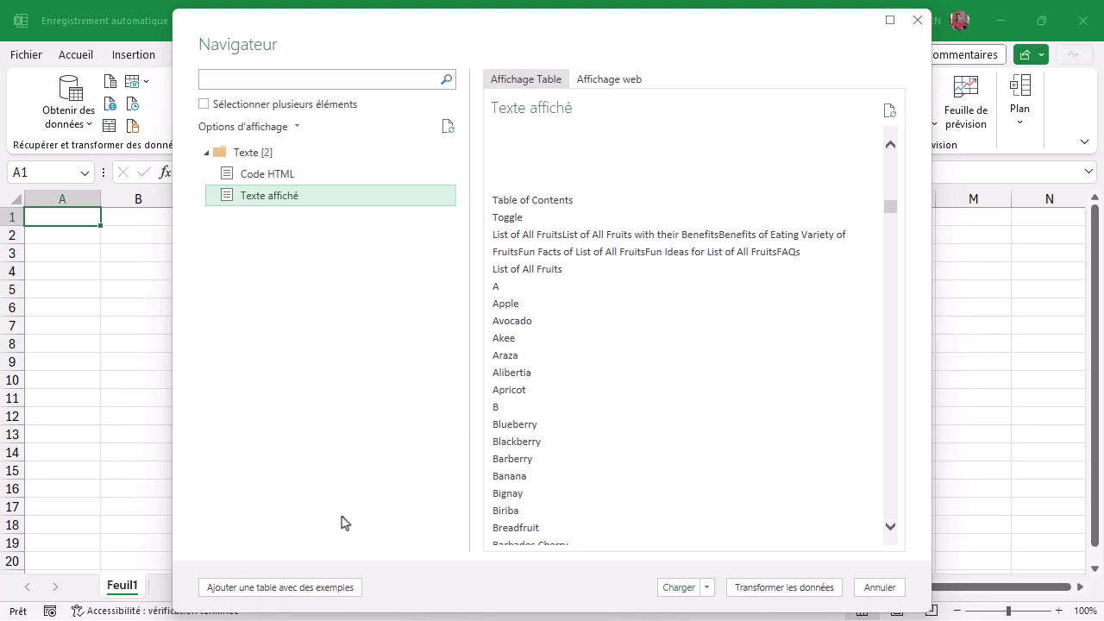
Start a table by example with Apple and Avocado as Colonne 1 examples
left_click(338, 594)
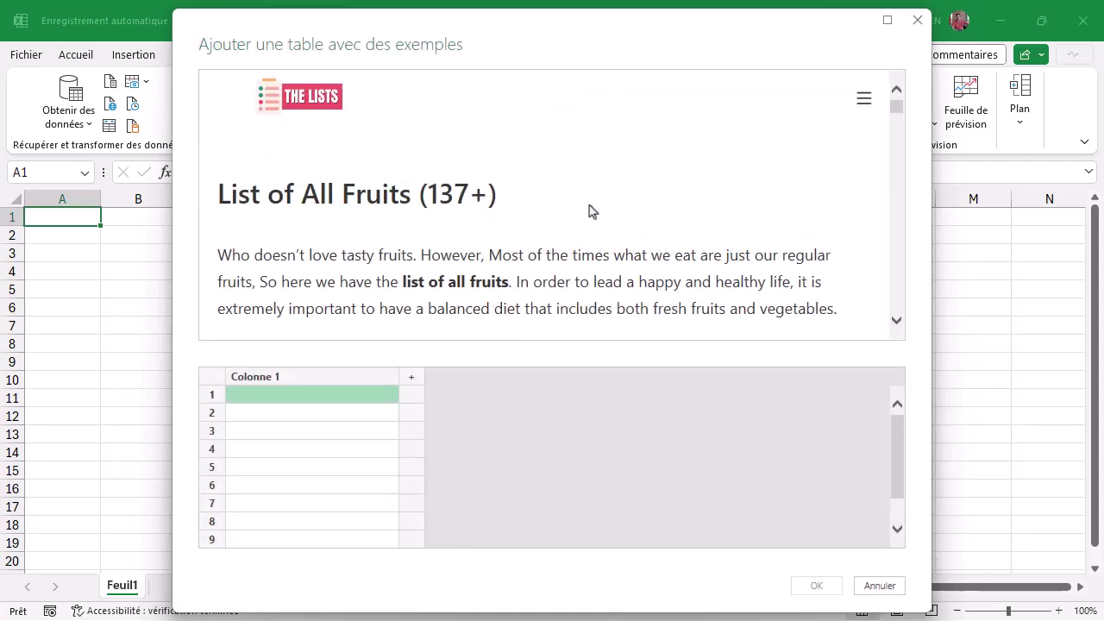
scroll(897, 114, "down", 1)
left_click_drag(897, 114, 897, 118)
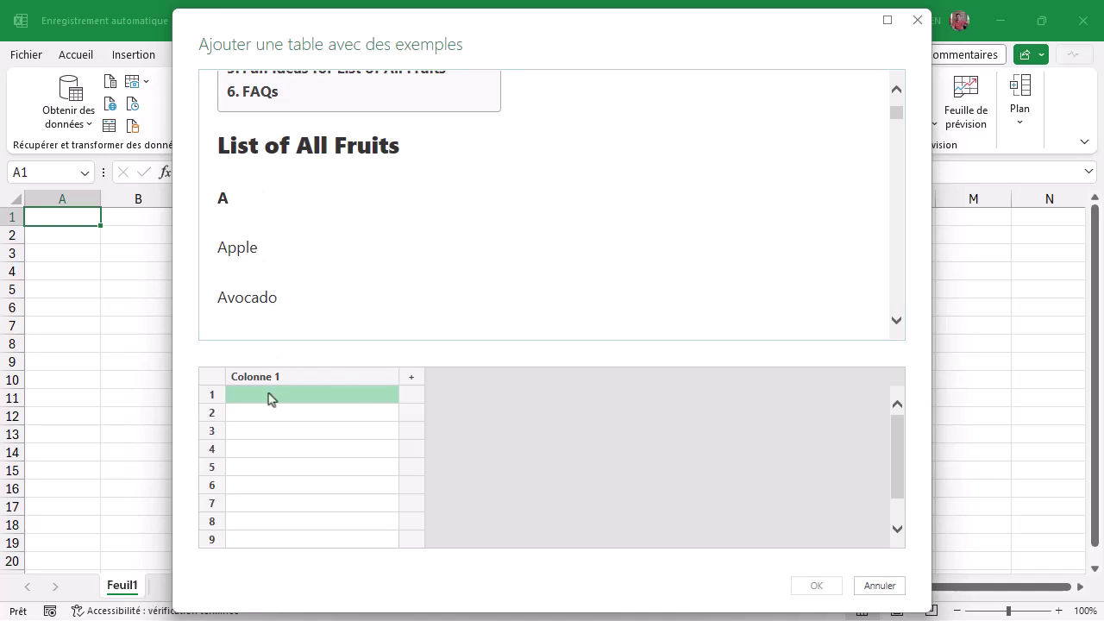
type("Apple")
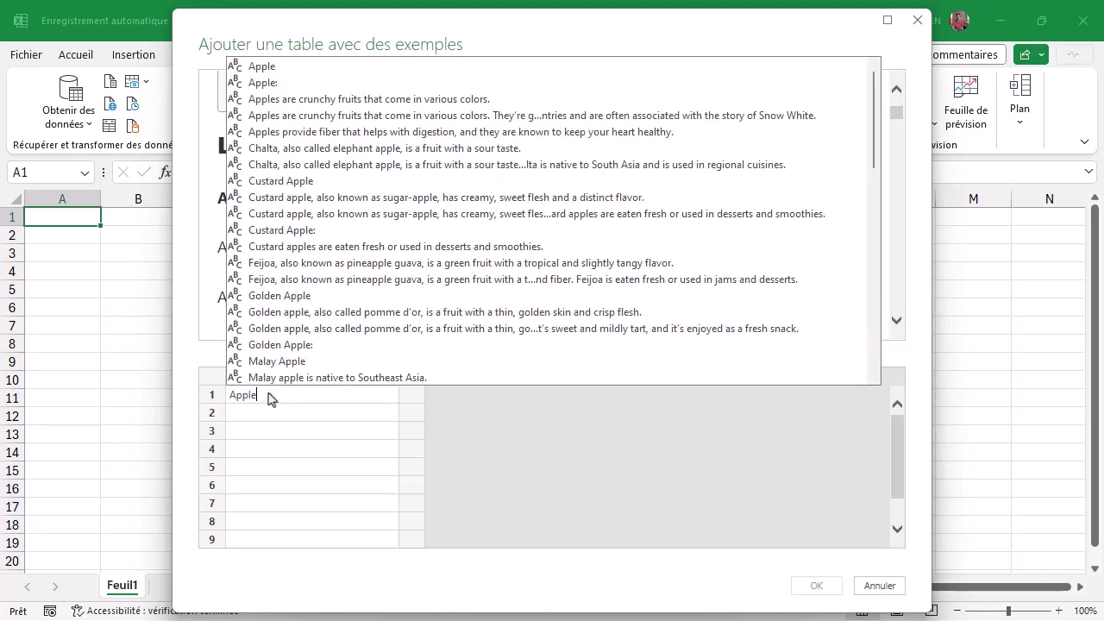
key("Return")
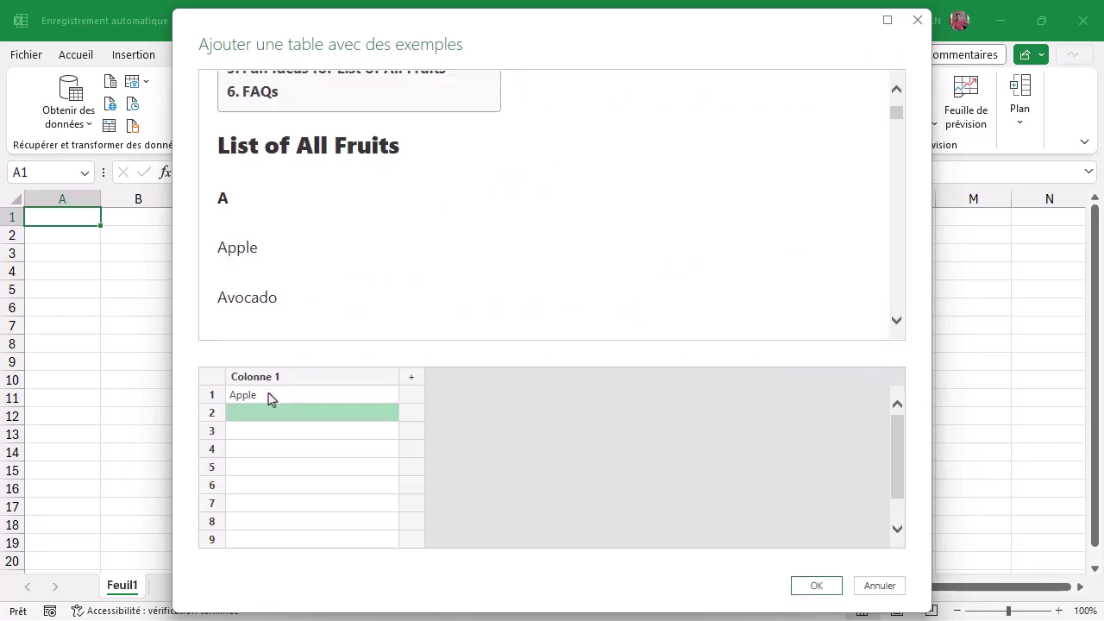
type("Avocado")
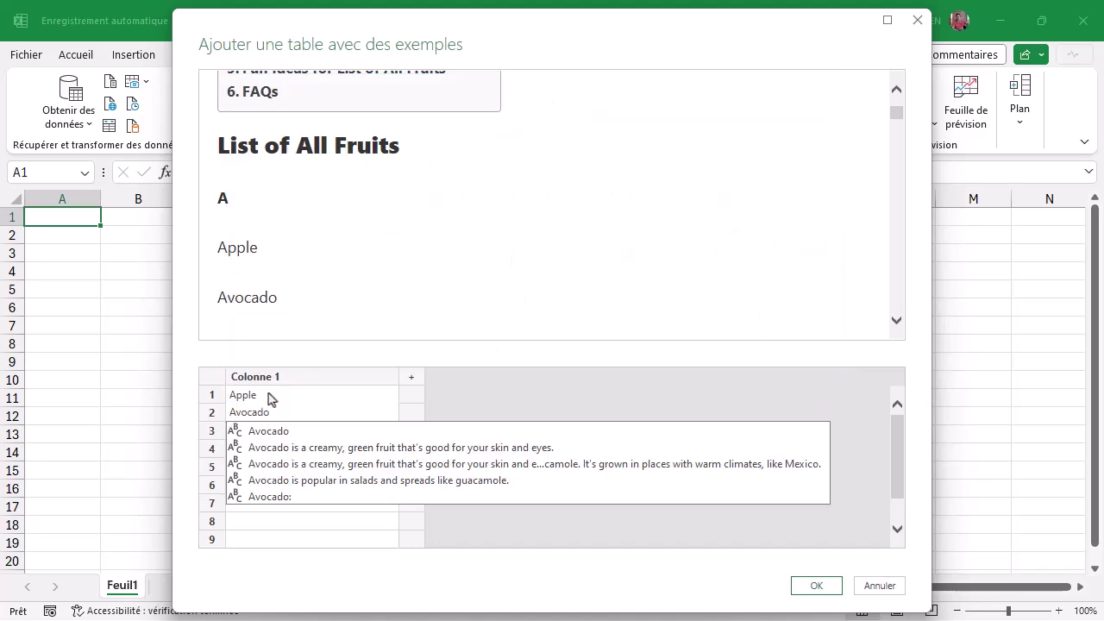
key("Return")
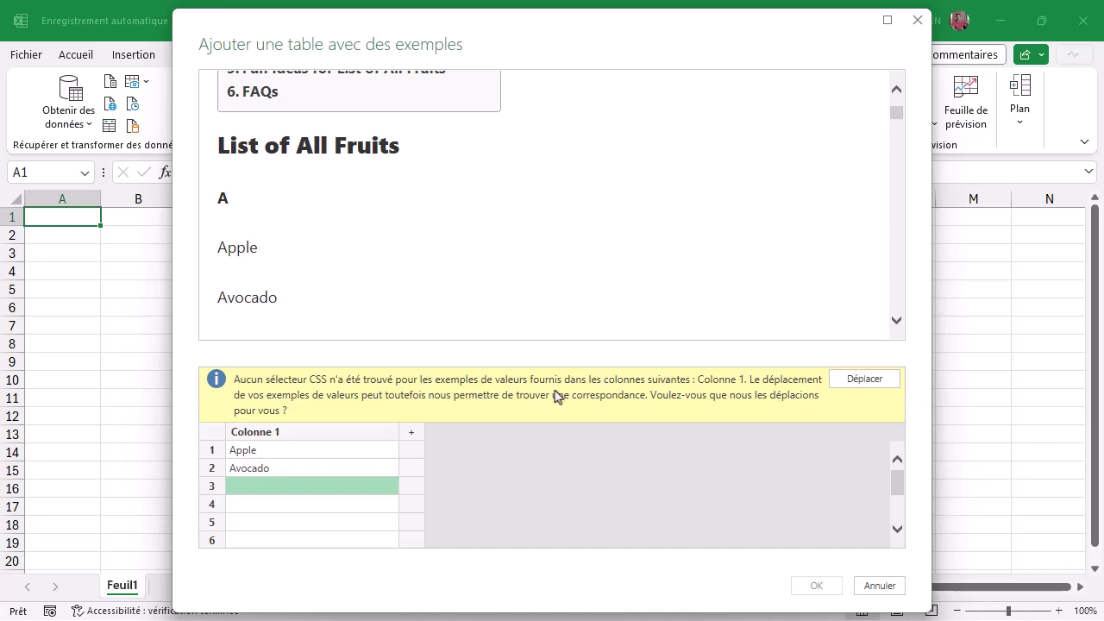
Accept the relocated example values, review the suggested fruit rows, and create Table 1
left_click(878, 385)
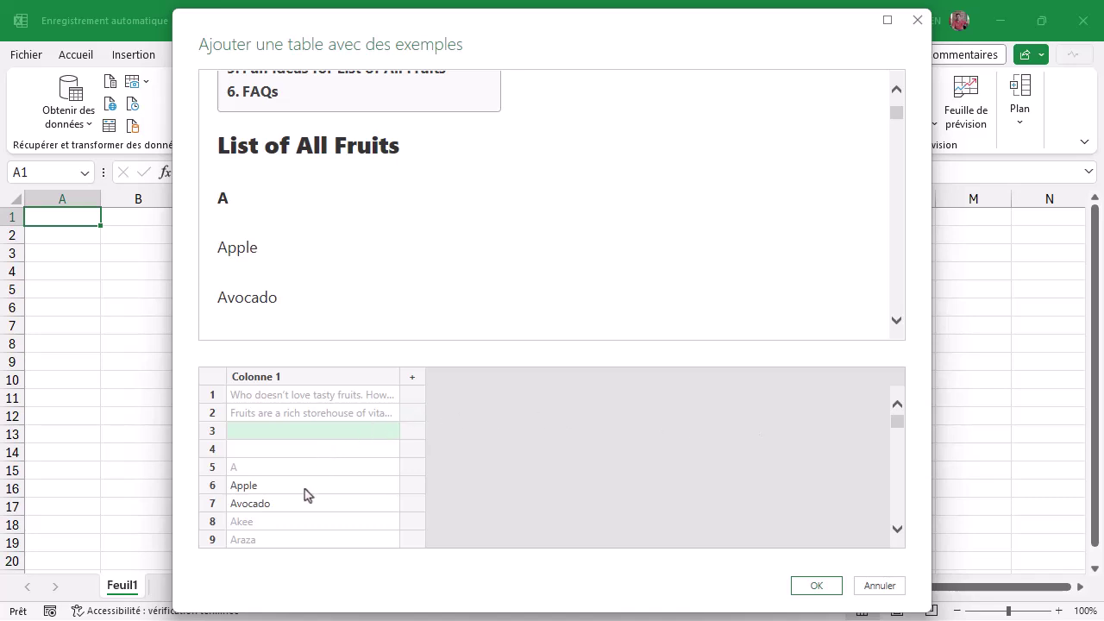
scroll(304, 497, "down", 2)
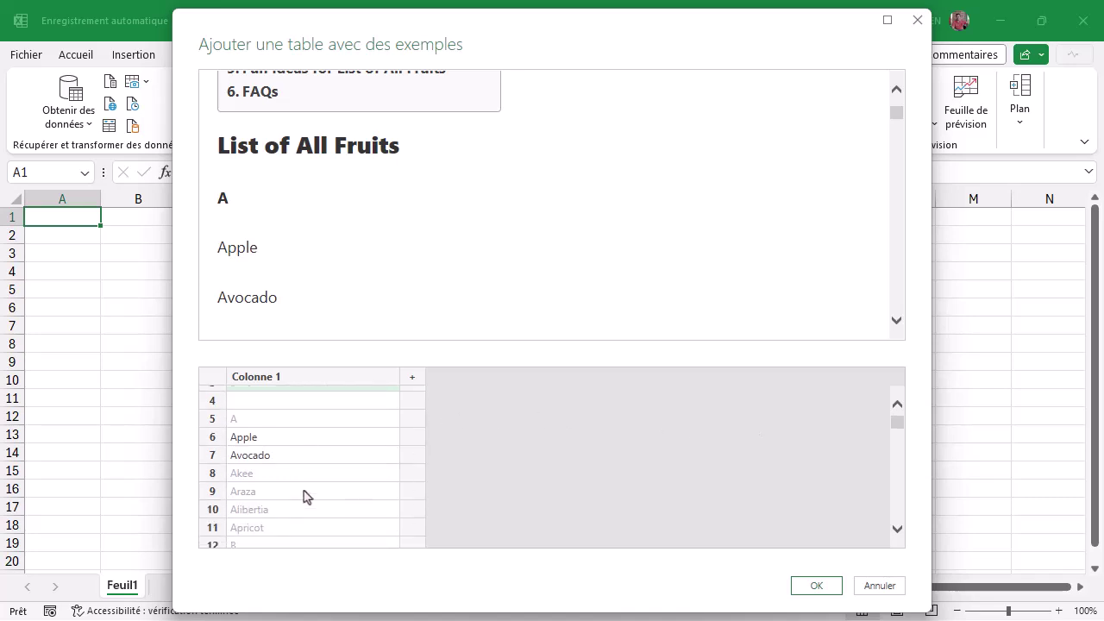
scroll(303, 497, "down", 1)
scroll(304, 497, "down", 1)
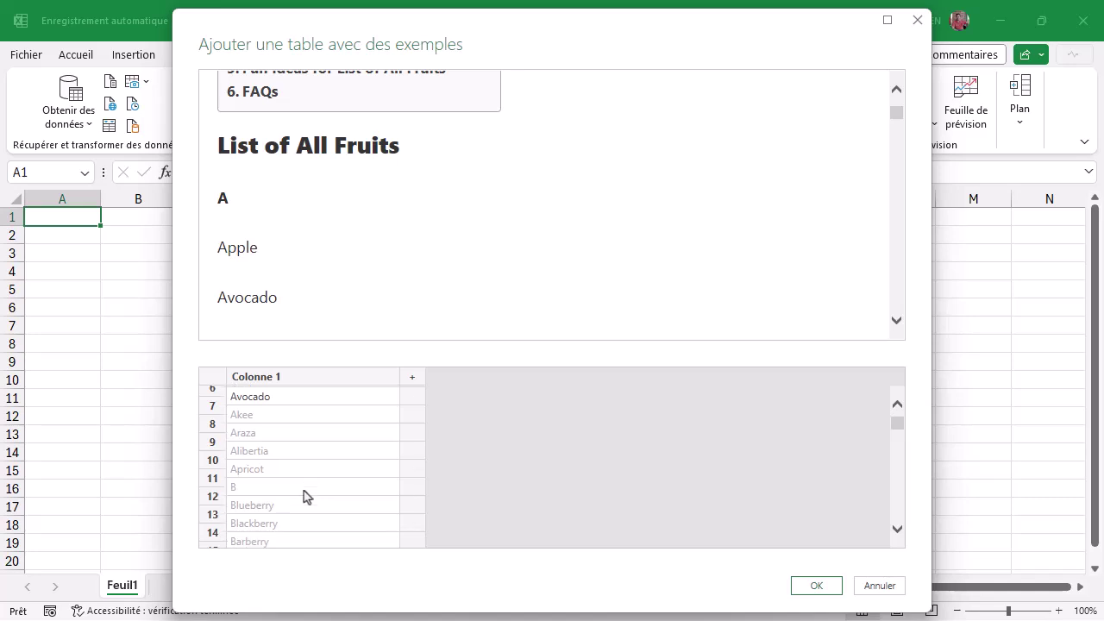
scroll(304, 497, "down", 1)
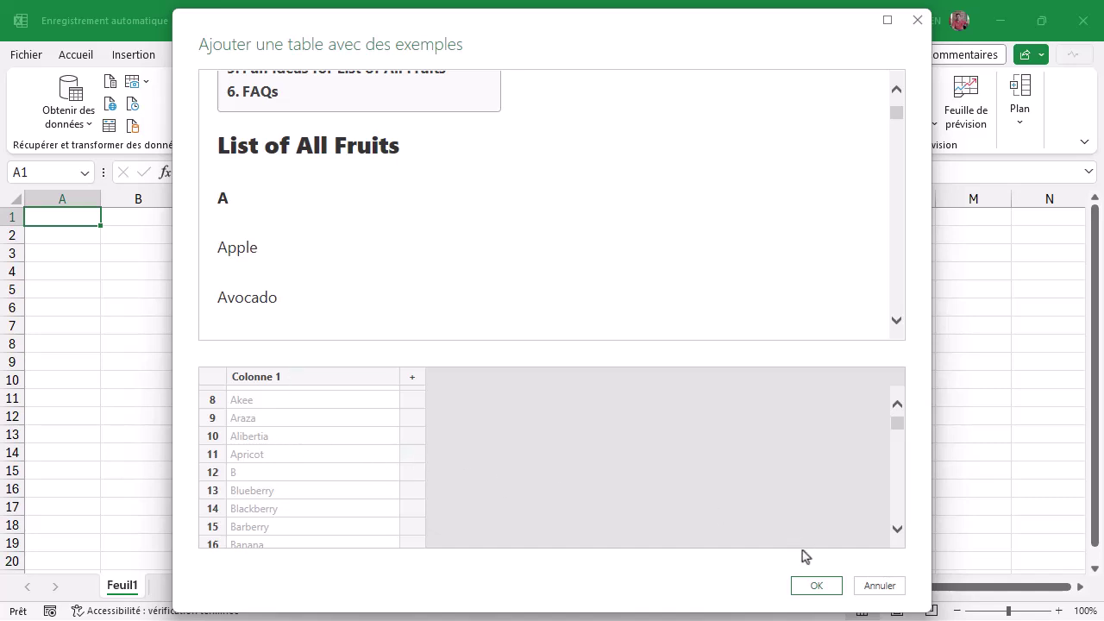
left_click(815, 584)
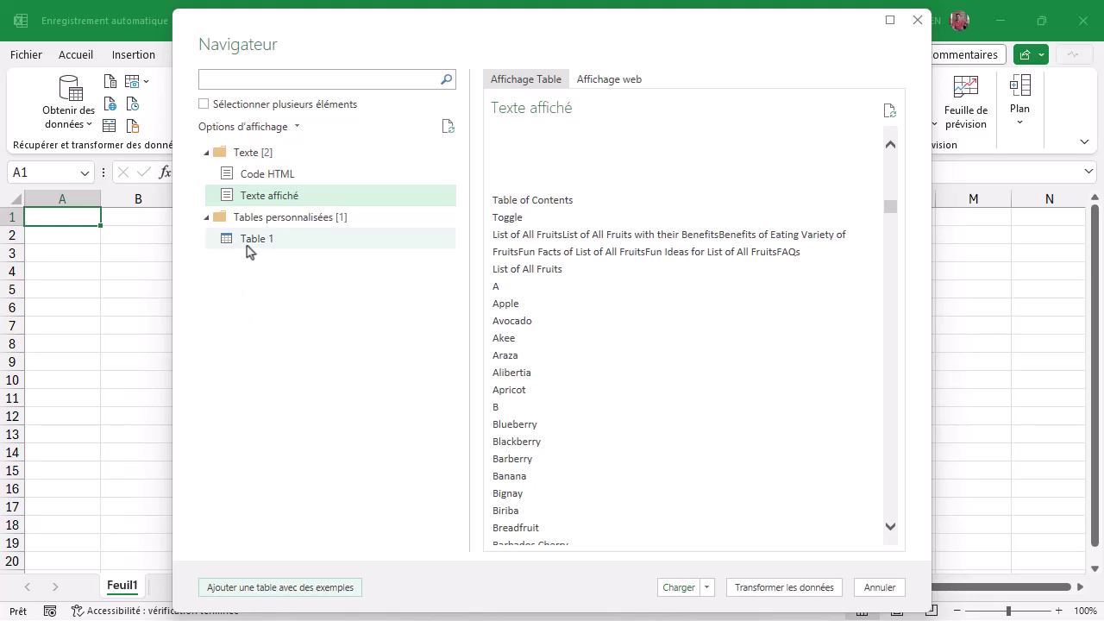
Preview Table 1's fruit names in the Navigator, checking them against the web page
left_click(252, 241)
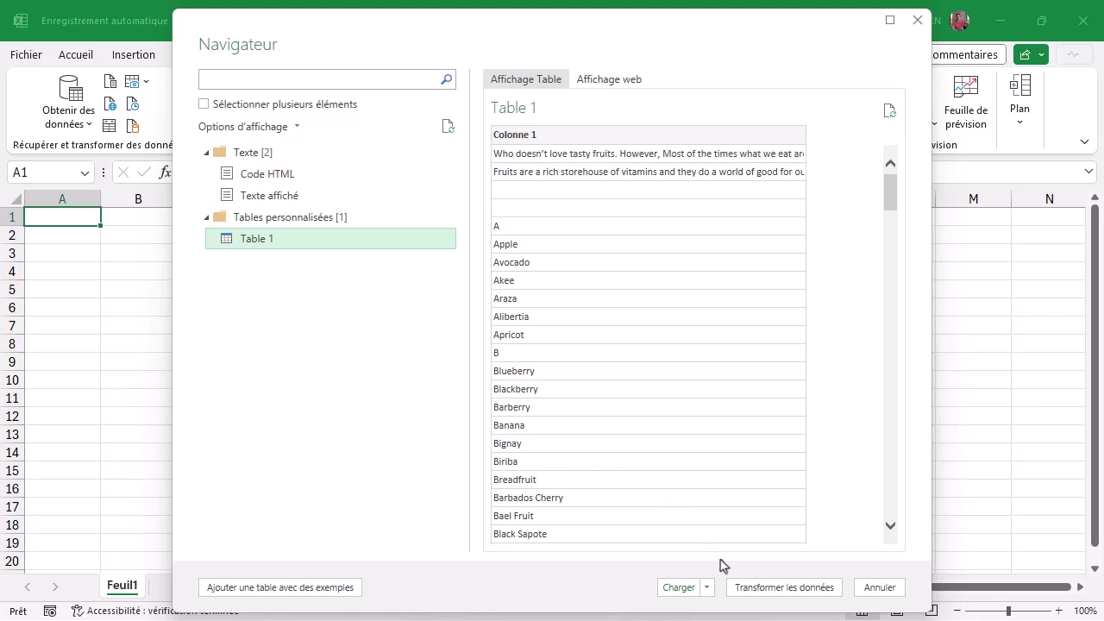
key("alt+Tab")
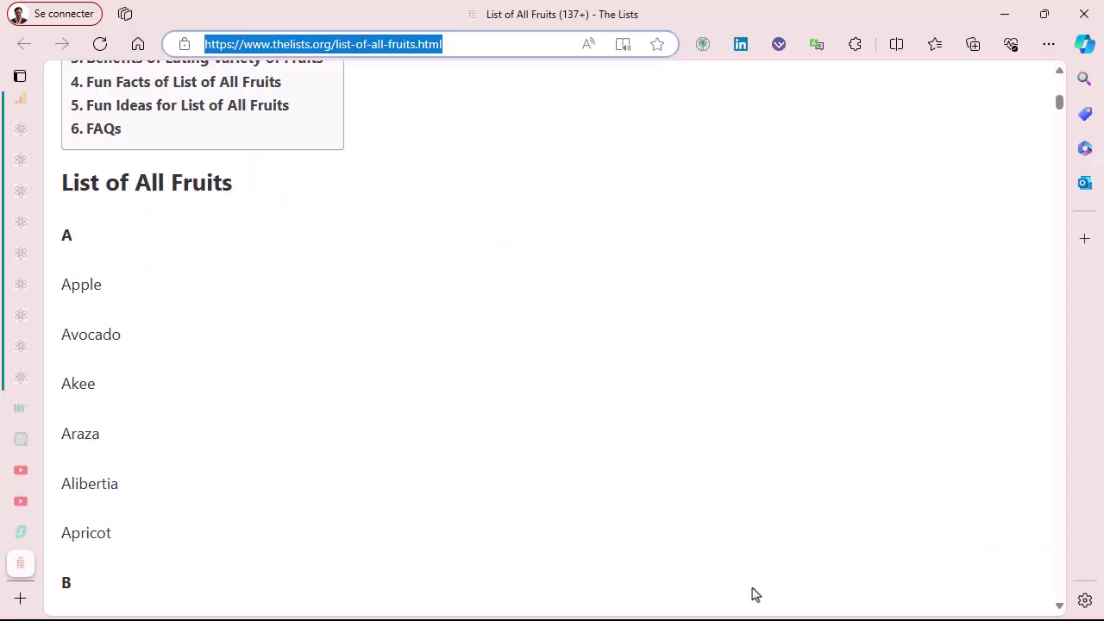
key("alt+Tab")
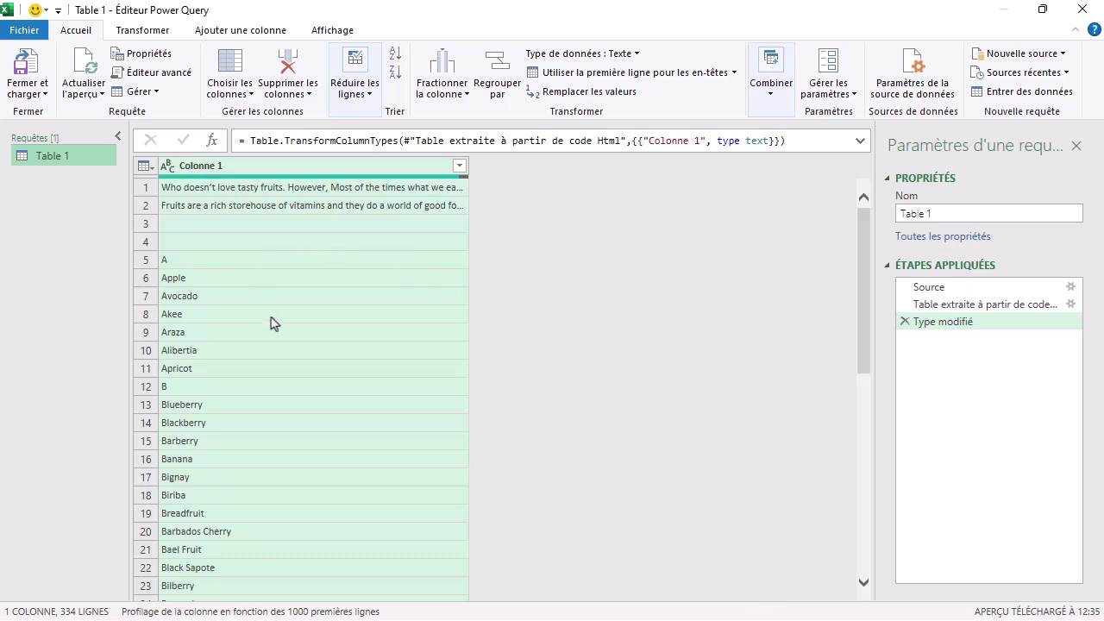
Remove the top 4 rows from the fruit query
left_click(351, 95)
left_click(414, 160)
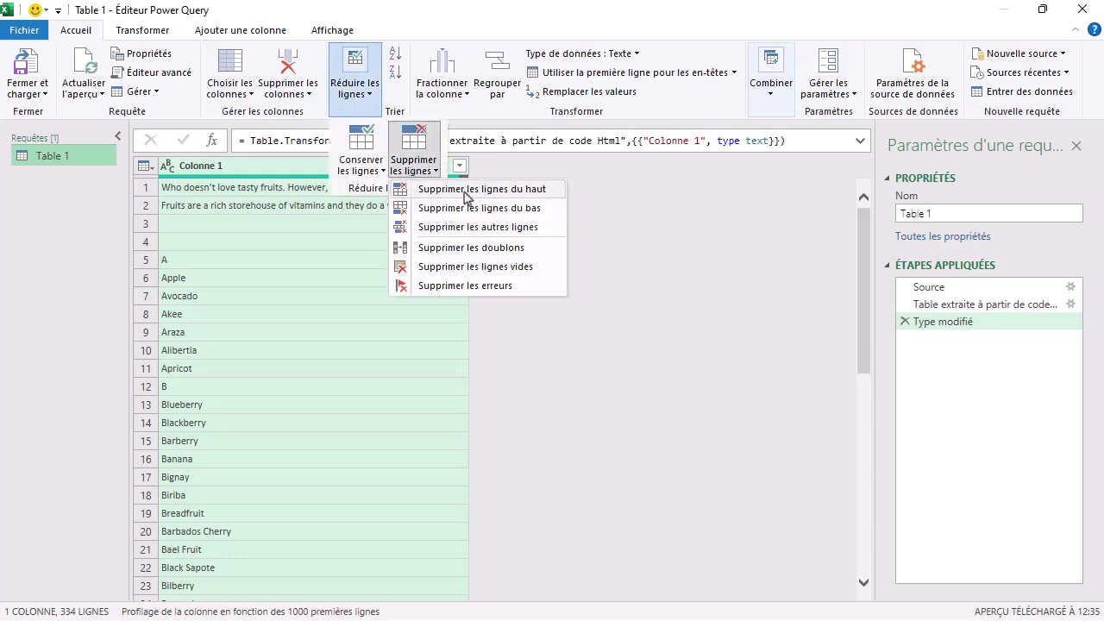
left_click(466, 191)
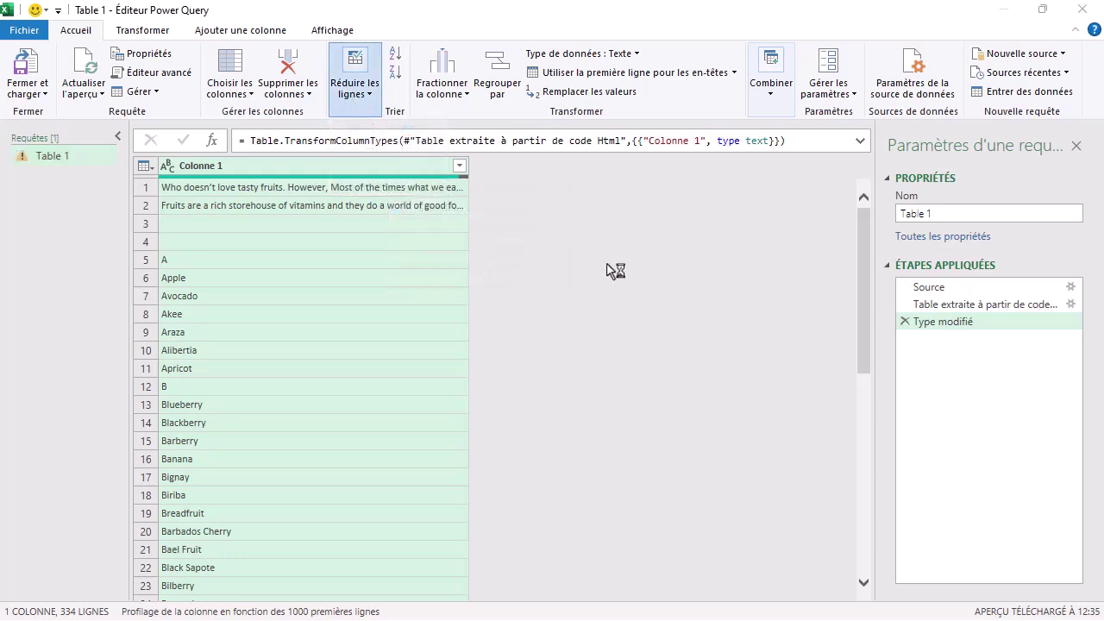
type("4")
left_click(739, 369)
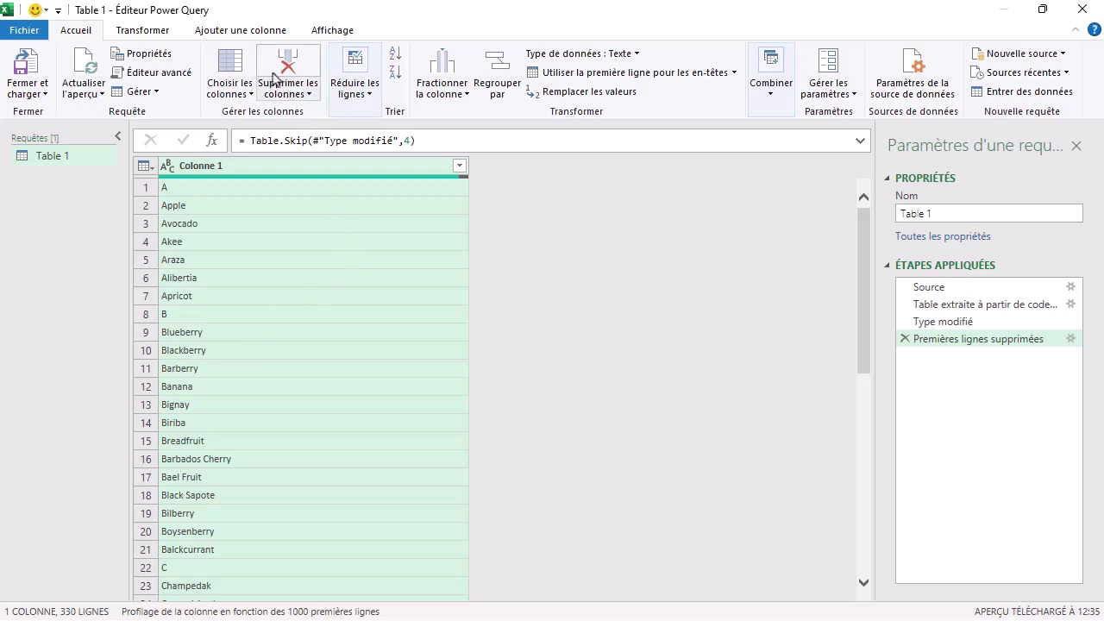
Add a Longueur text-length column and filter out lengths 0 and 1
left_click(239, 30)
left_click(486, 74)
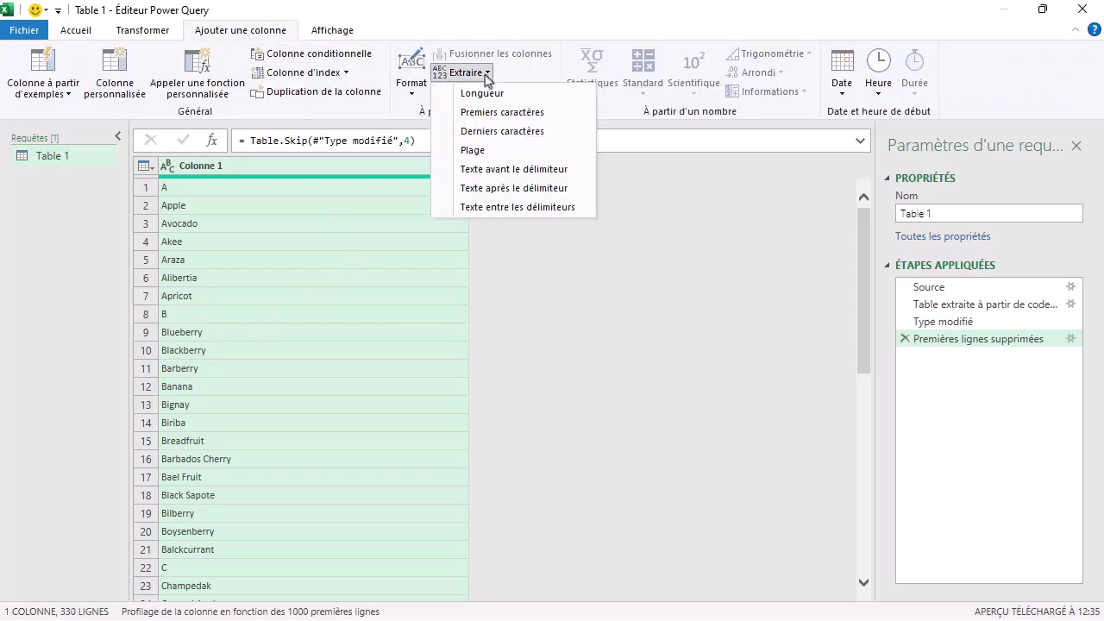
left_click(505, 94)
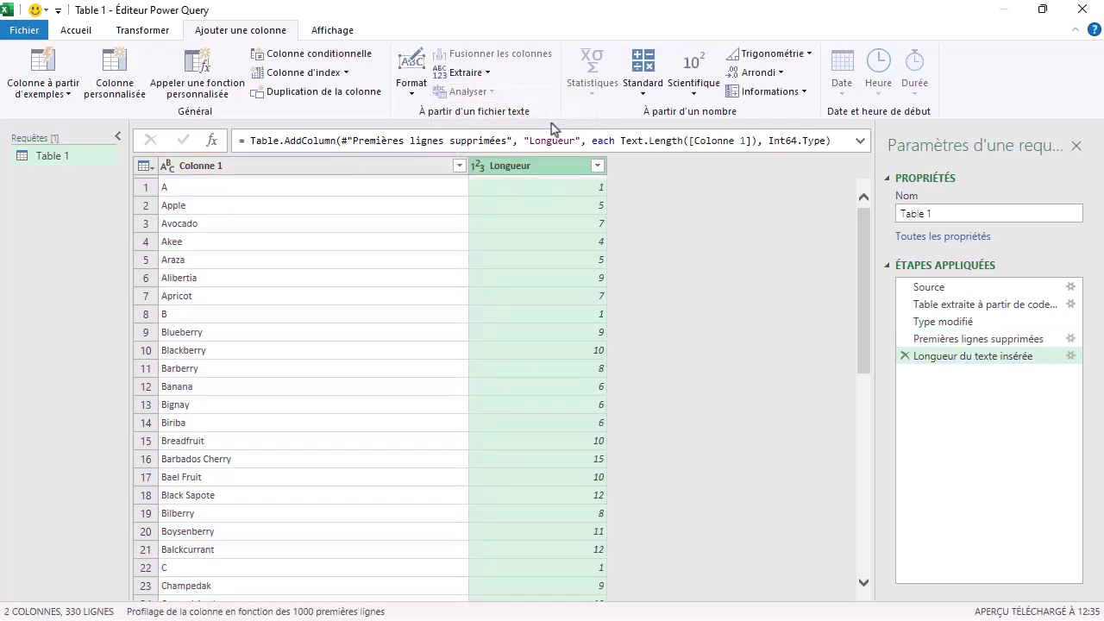
left_click(597, 166)
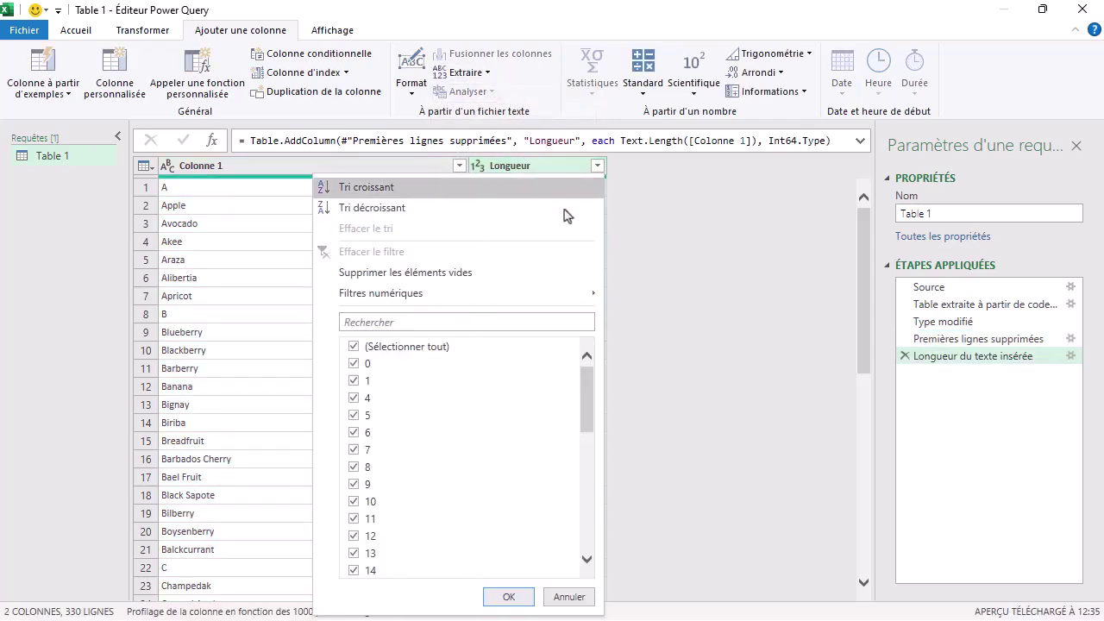
left_click(353, 364)
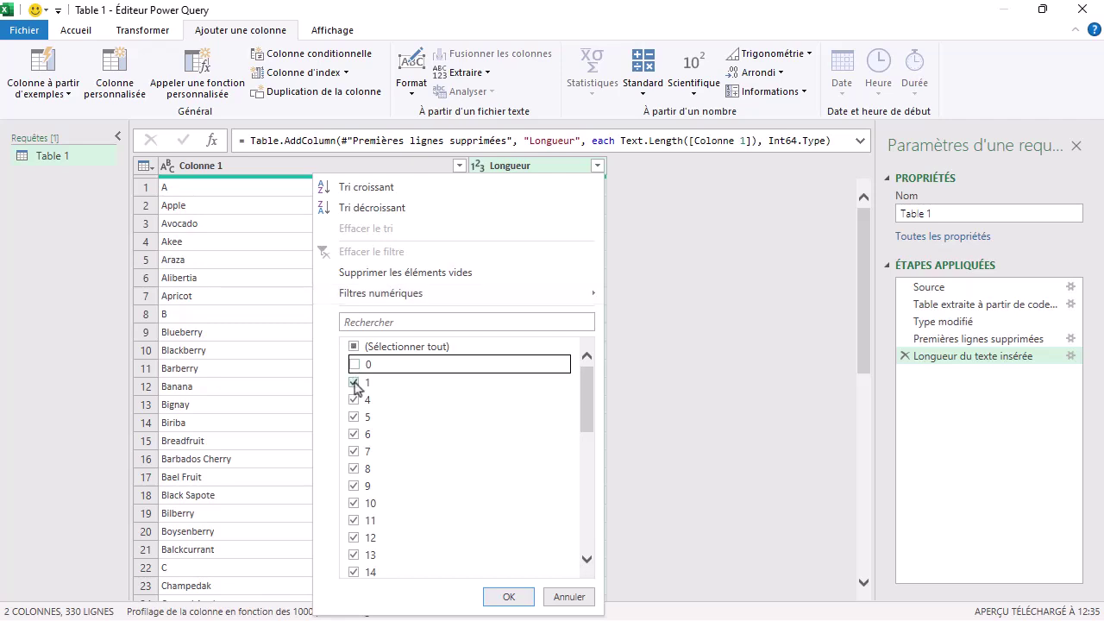
left_click(354, 381)
left_click(505, 599)
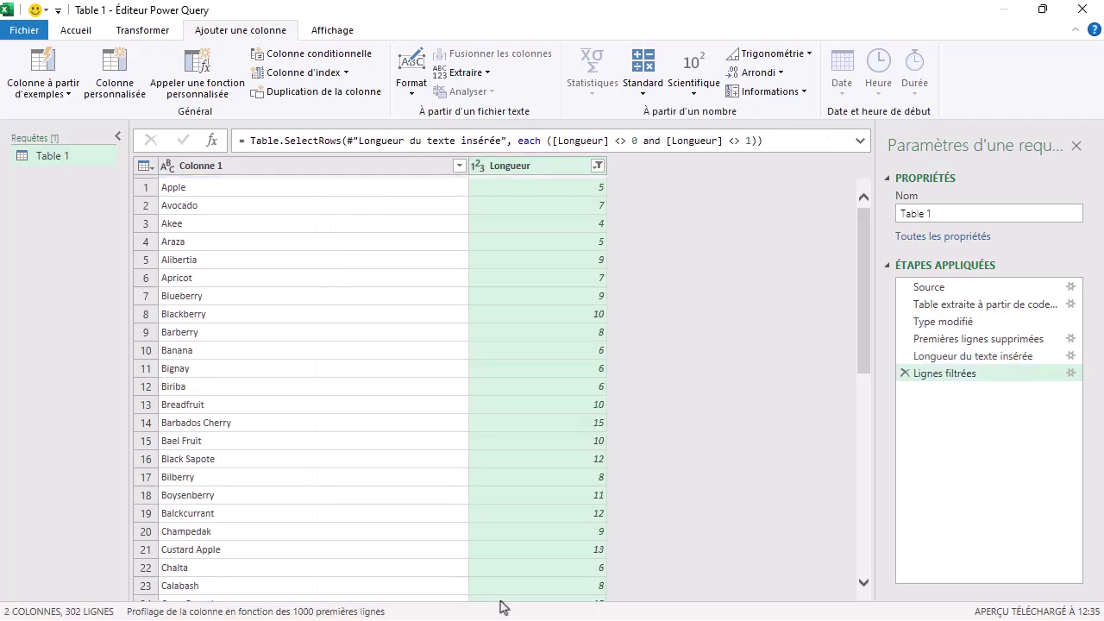
Delete the Longueur helper column, leaving only fruit names
right_click(557, 172)
left_click(586, 207)
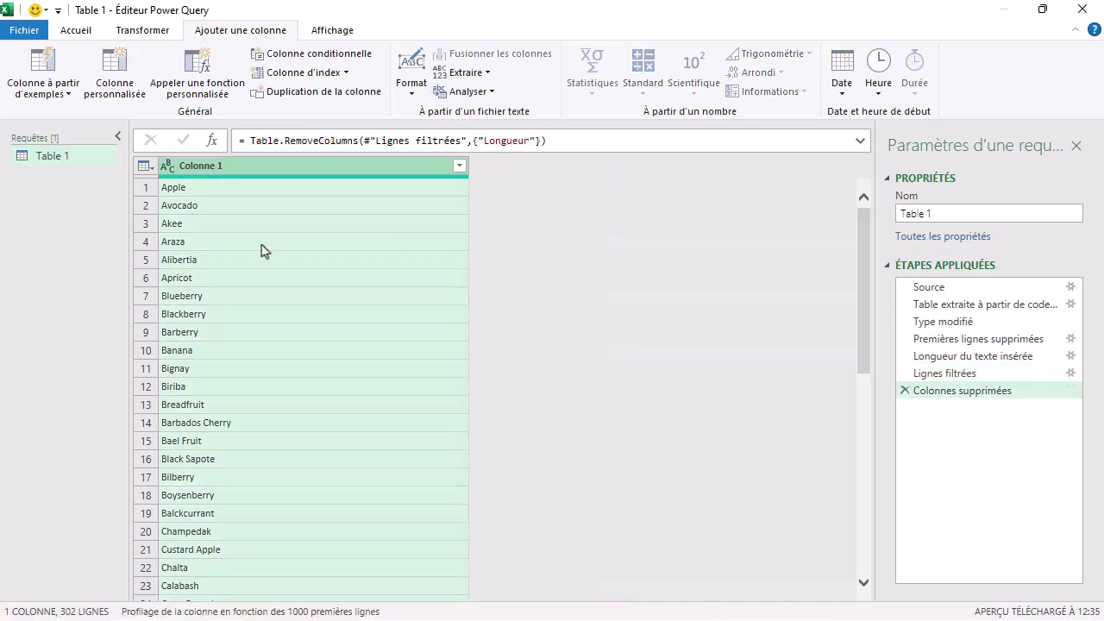
scroll(259, 363, "down", 4)
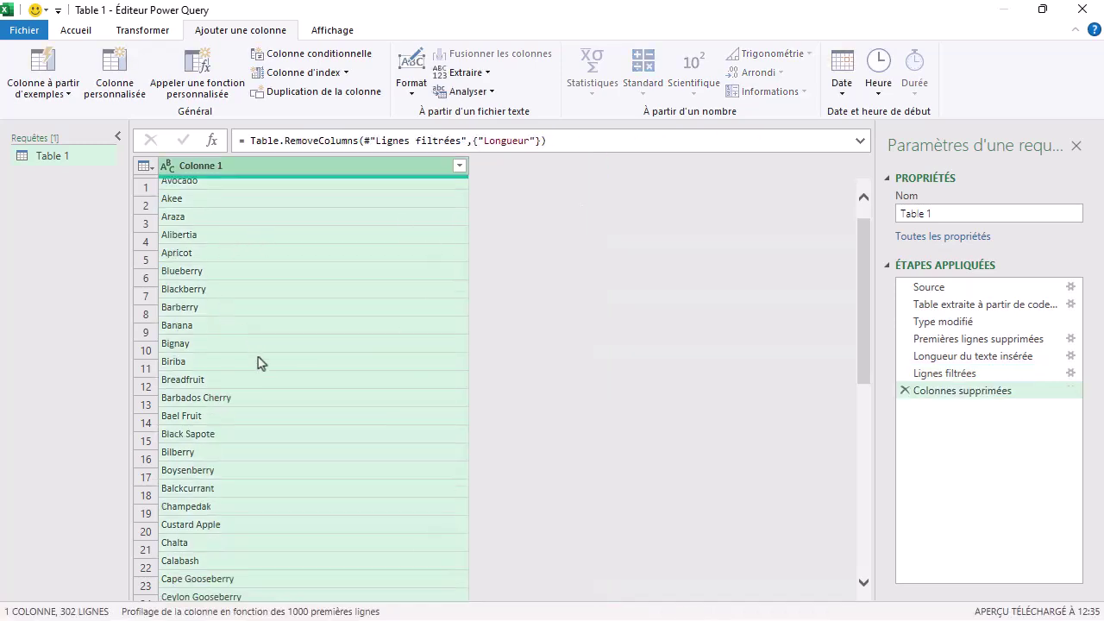
scroll(262, 364, "up", 4)
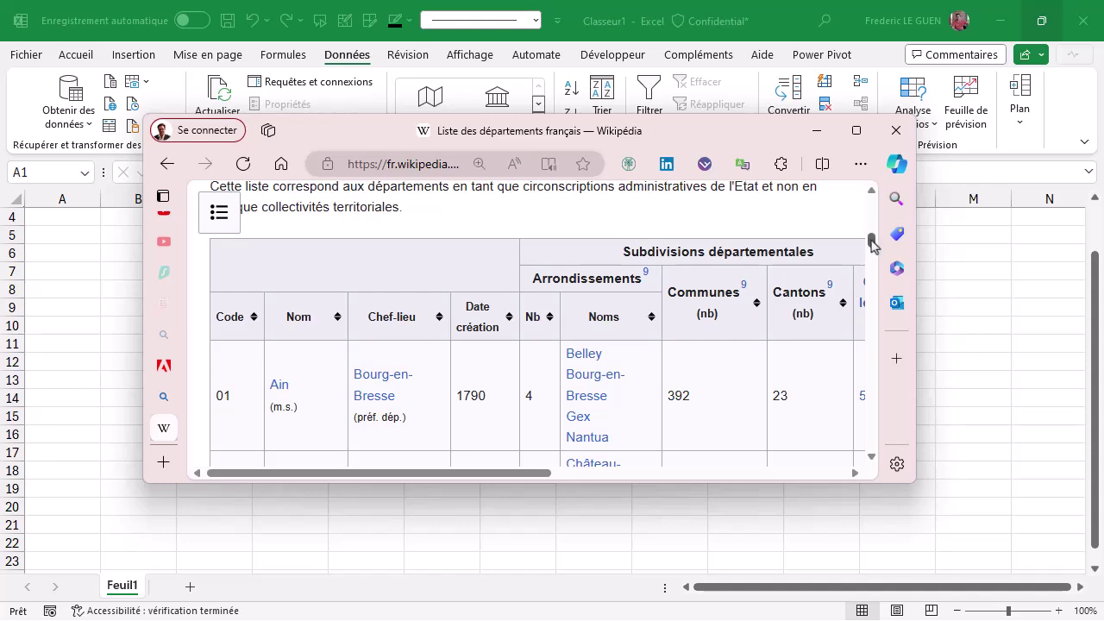
Select the Wikipedia French departments page address in Edge and return to Excel
left_click_drag(872, 245, 872, 245)
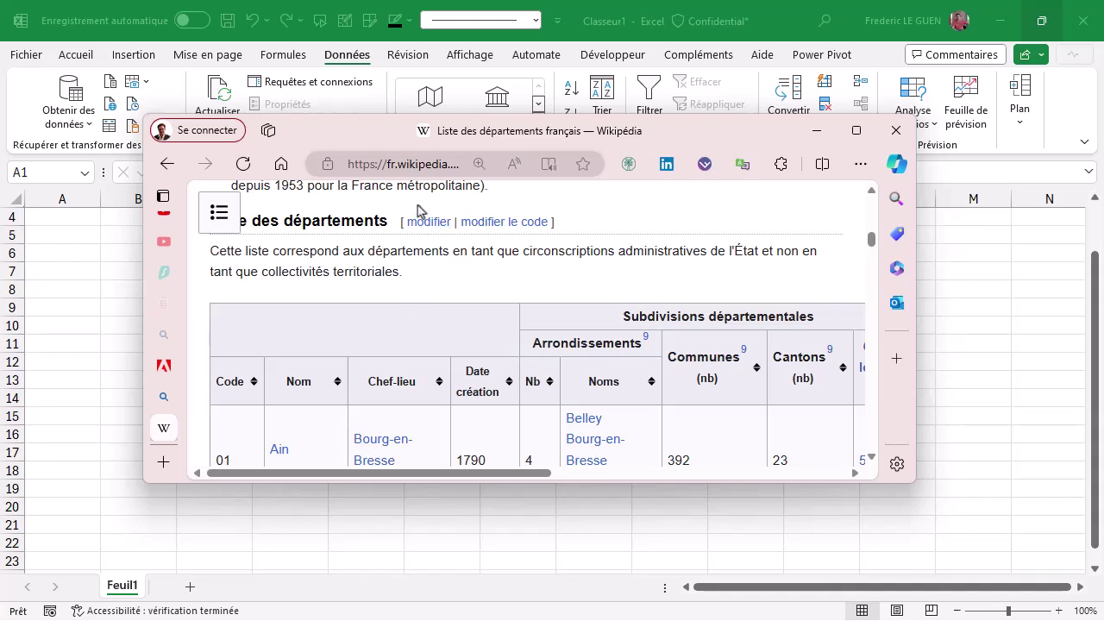
left_click(408, 164)
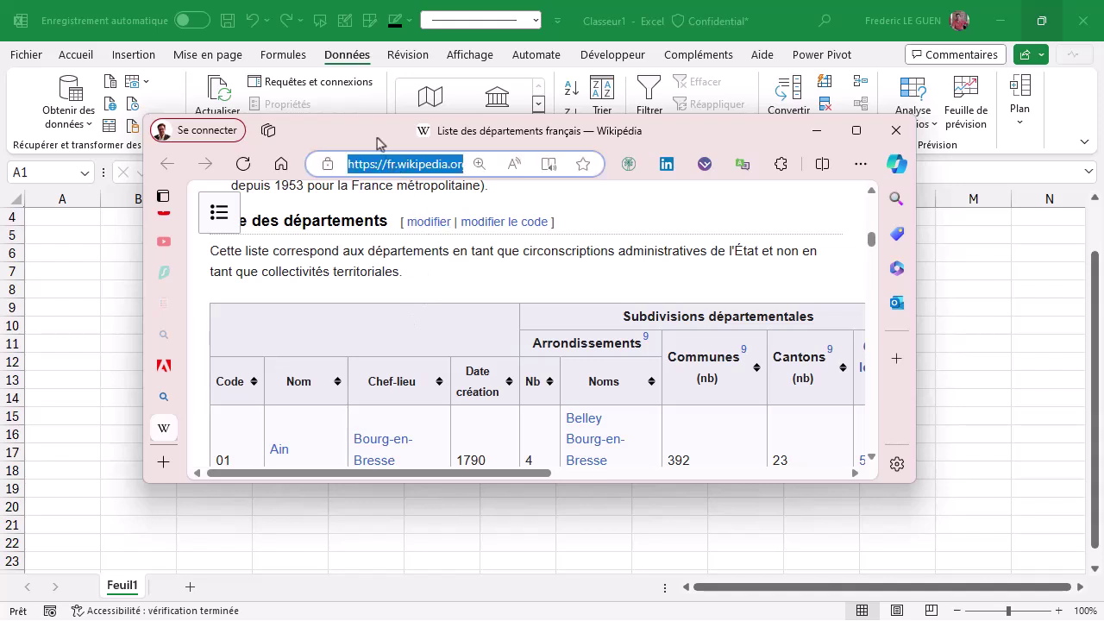
left_click(79, 208)
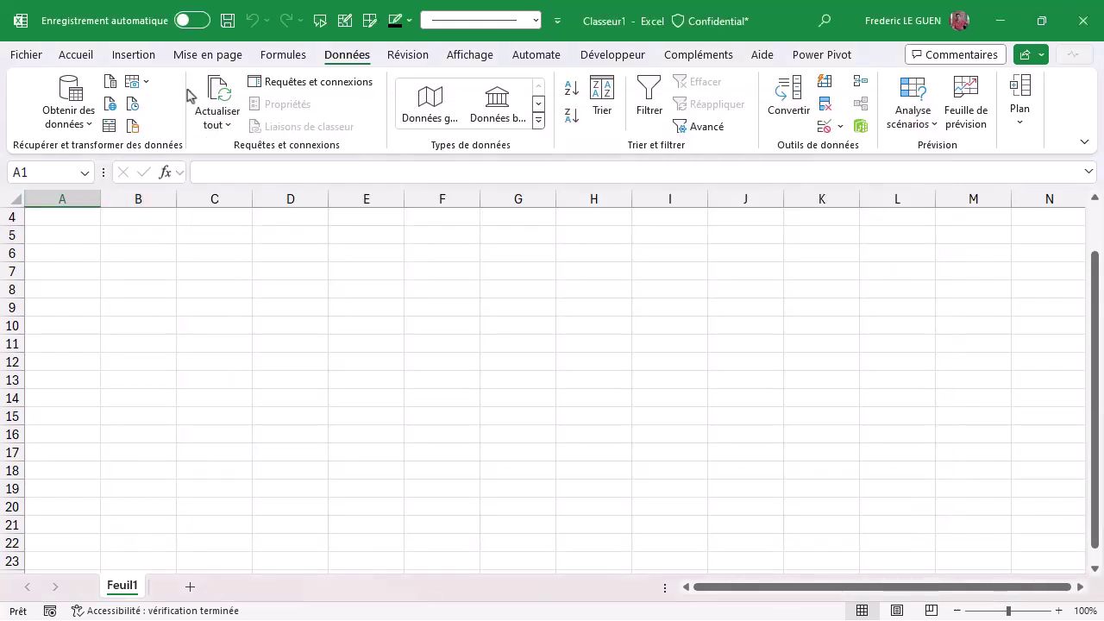
Connect Excel to the Wikipedia departments page as a web data source
left_click(69, 110)
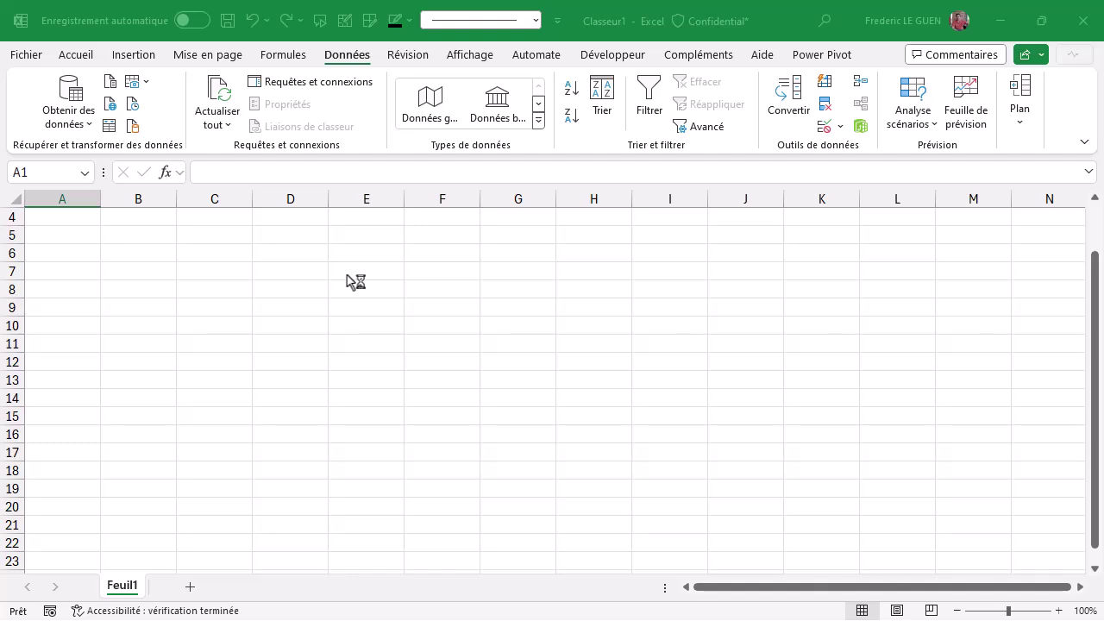
key("ctrl+v")
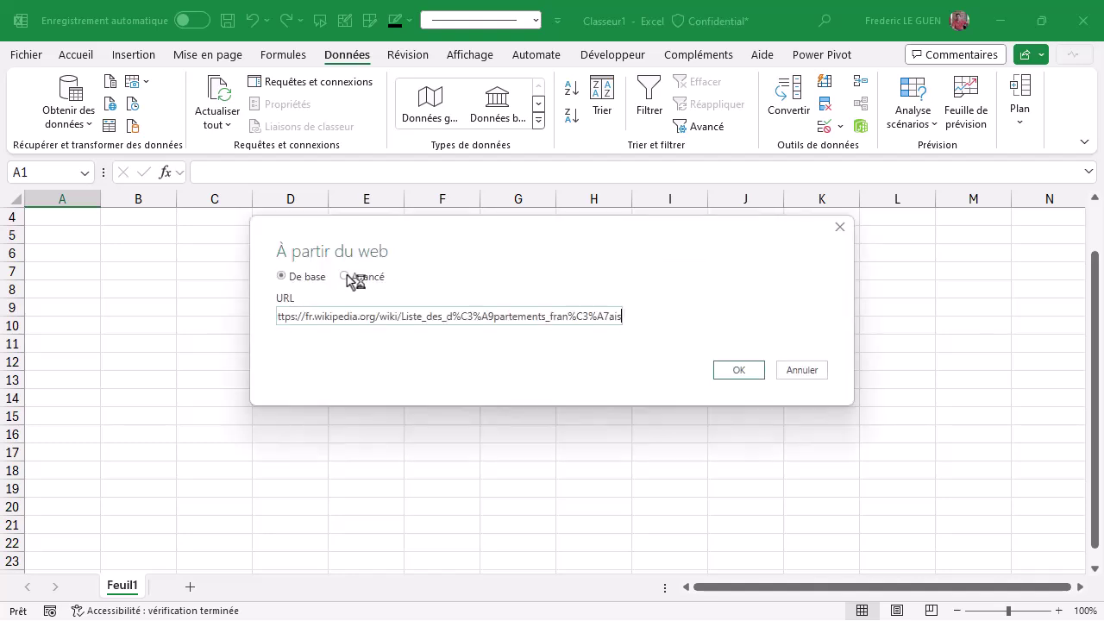
left_click(729, 375)
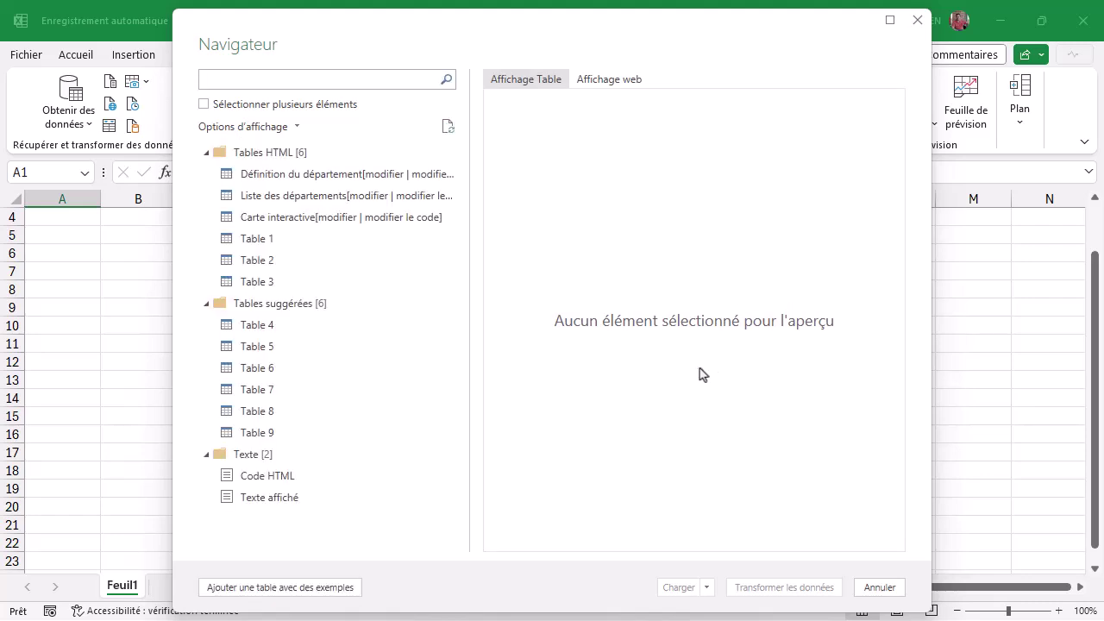
Compare the page's table previews, ending on Liste des départements
left_click(397, 264)
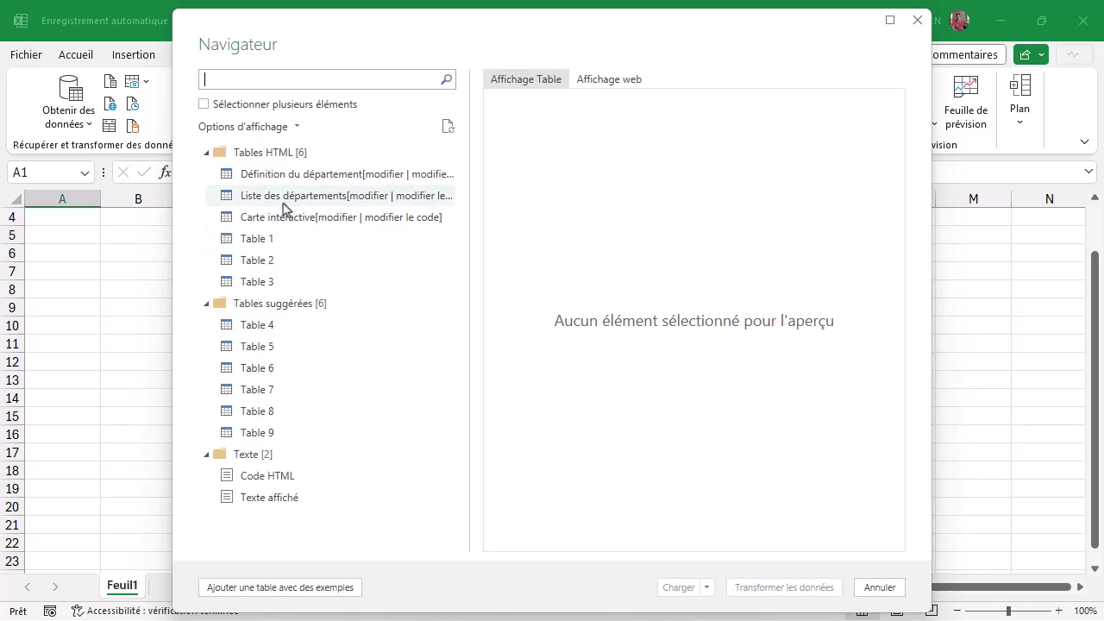
left_click(263, 182)
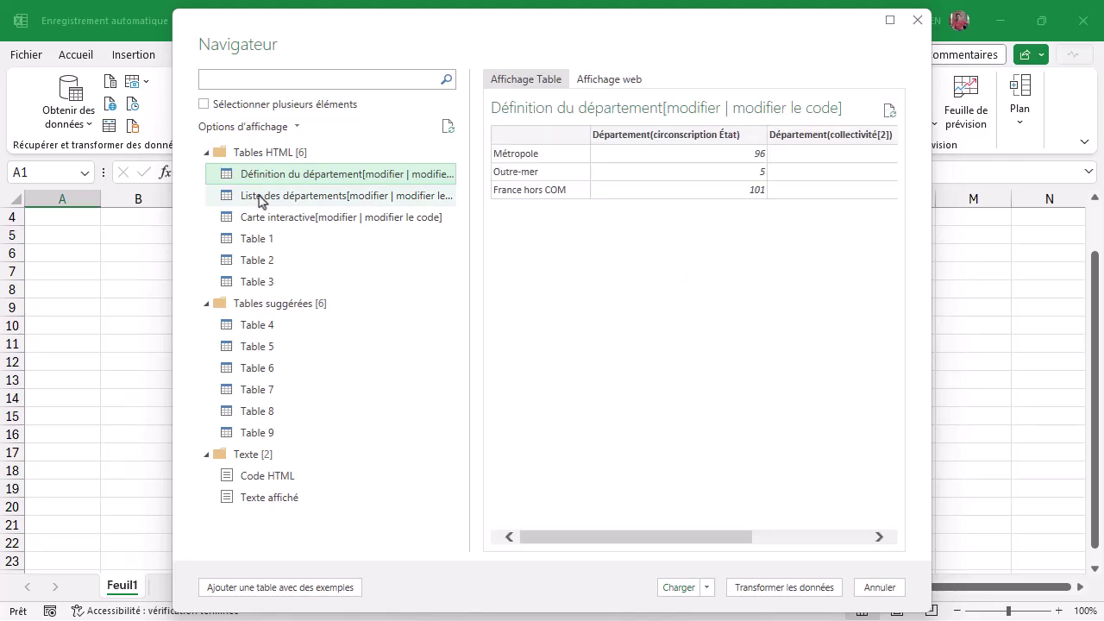
left_click(263, 197)
left_click(259, 219)
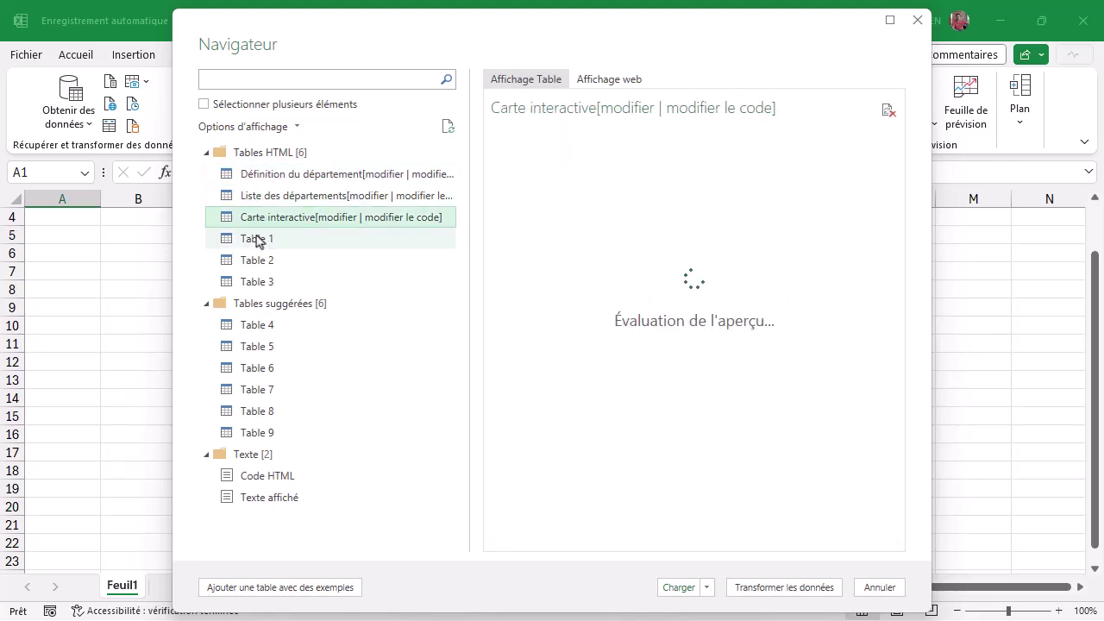
left_click(259, 239)
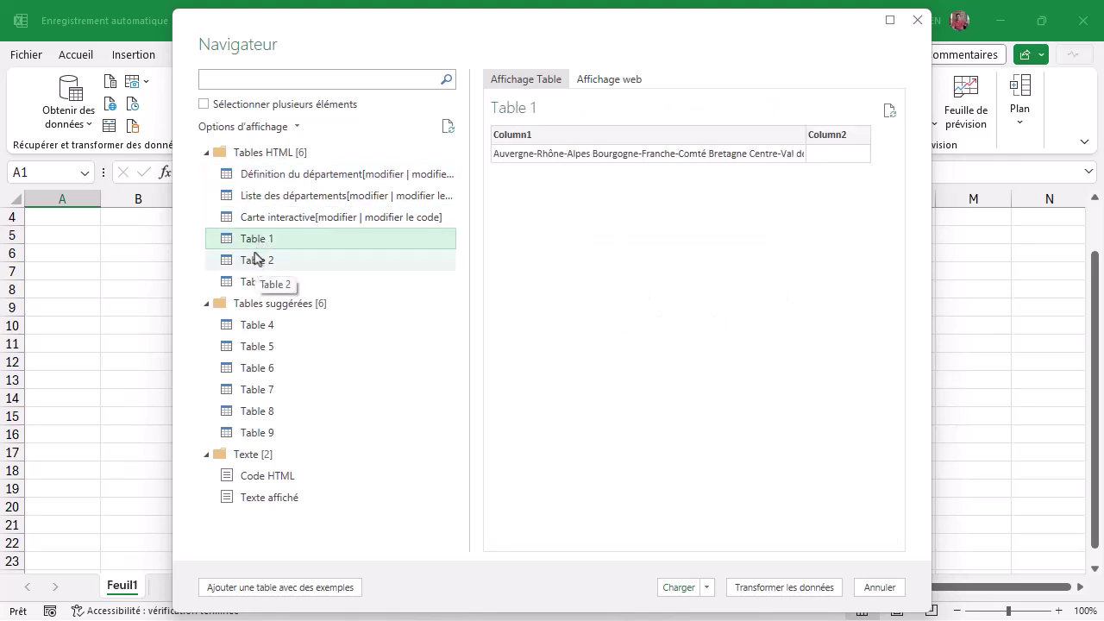
left_click(256, 205)
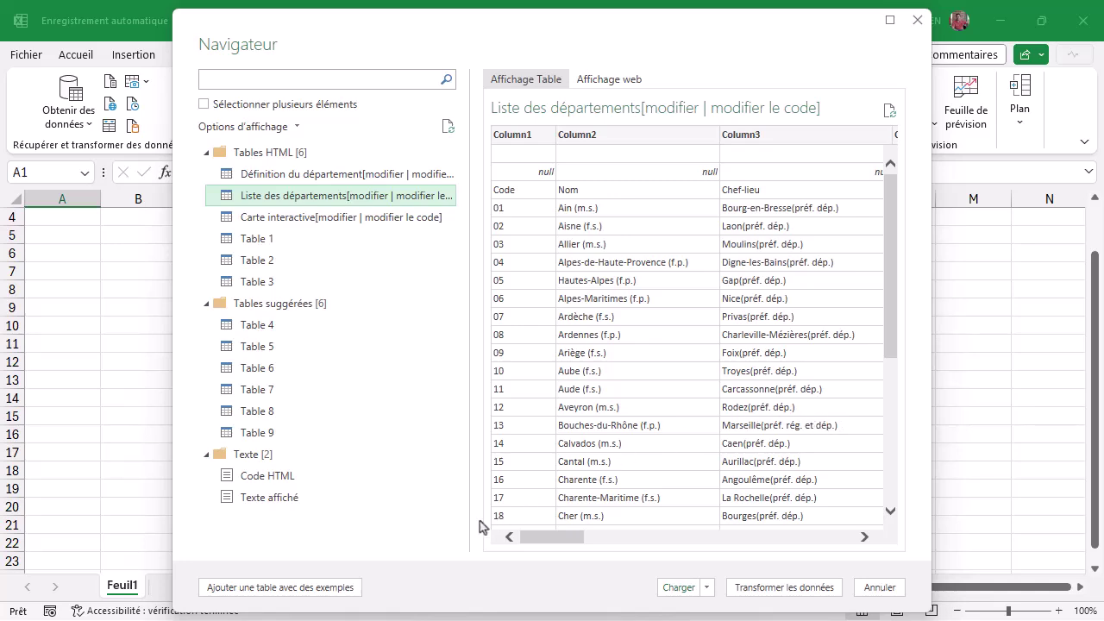
Start a table by example, naming the first column Code with examples 01 and 02
left_click(300, 596)
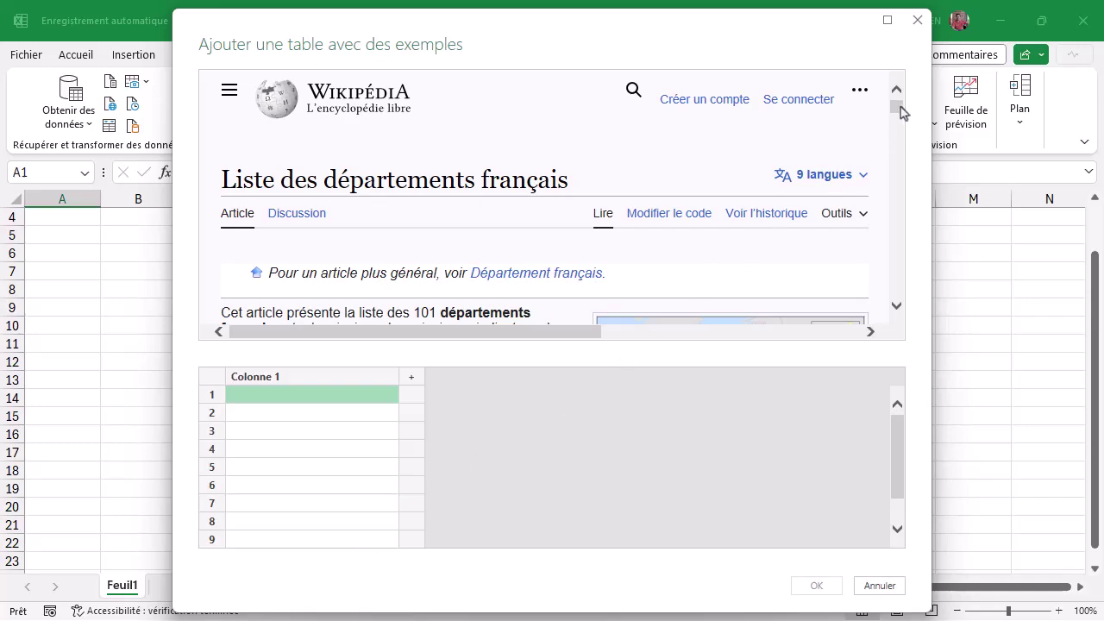
left_click_drag(899, 112, 901, 135)
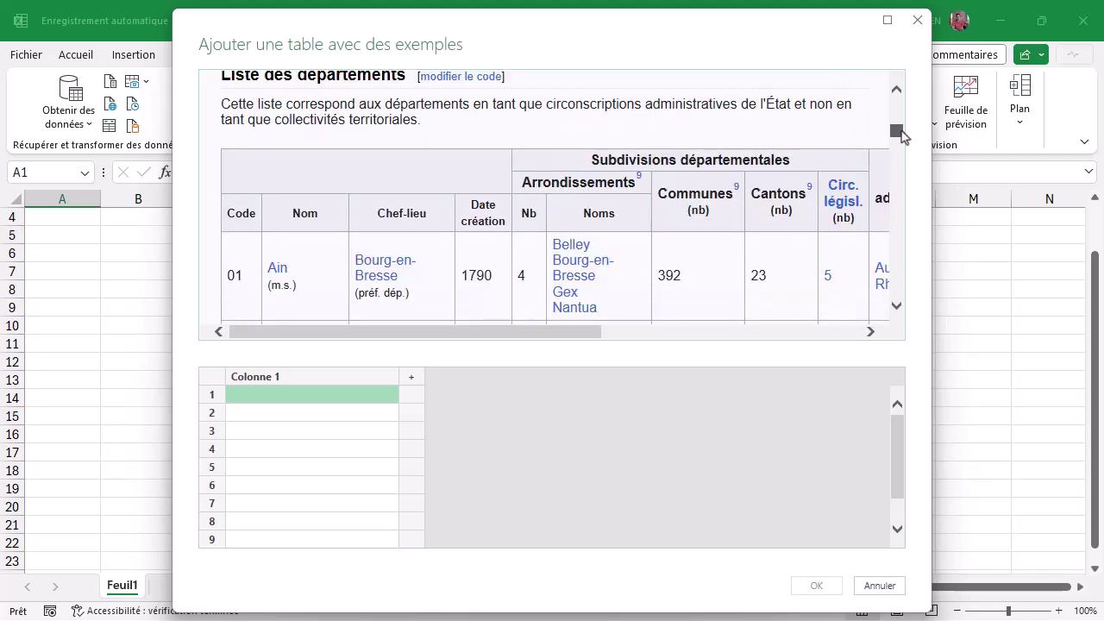
left_click(897, 306)
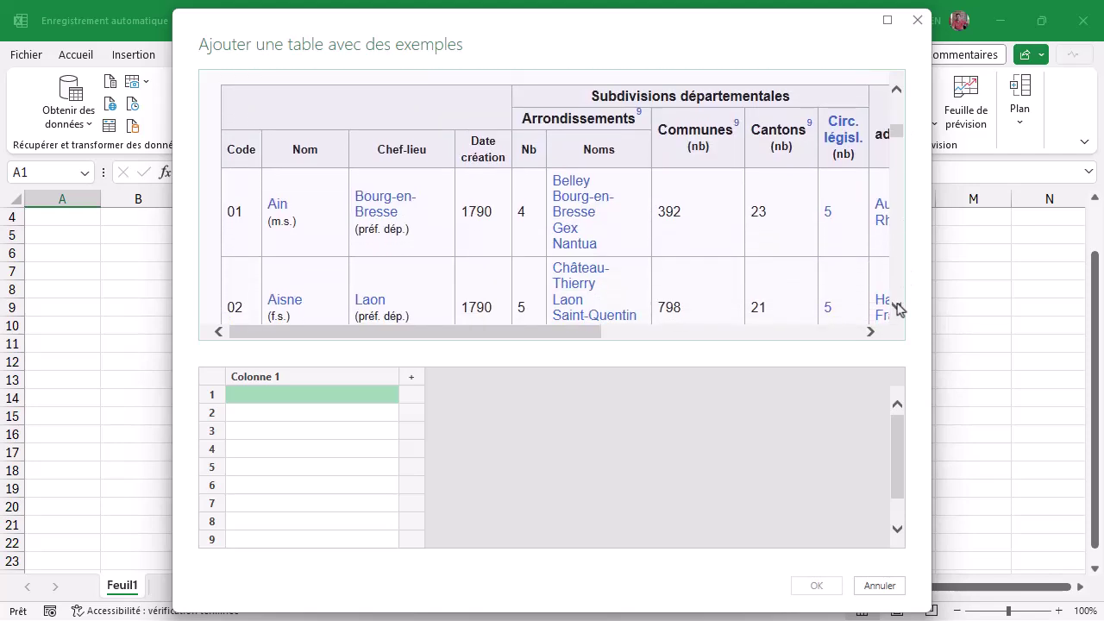
double_click(280, 380)
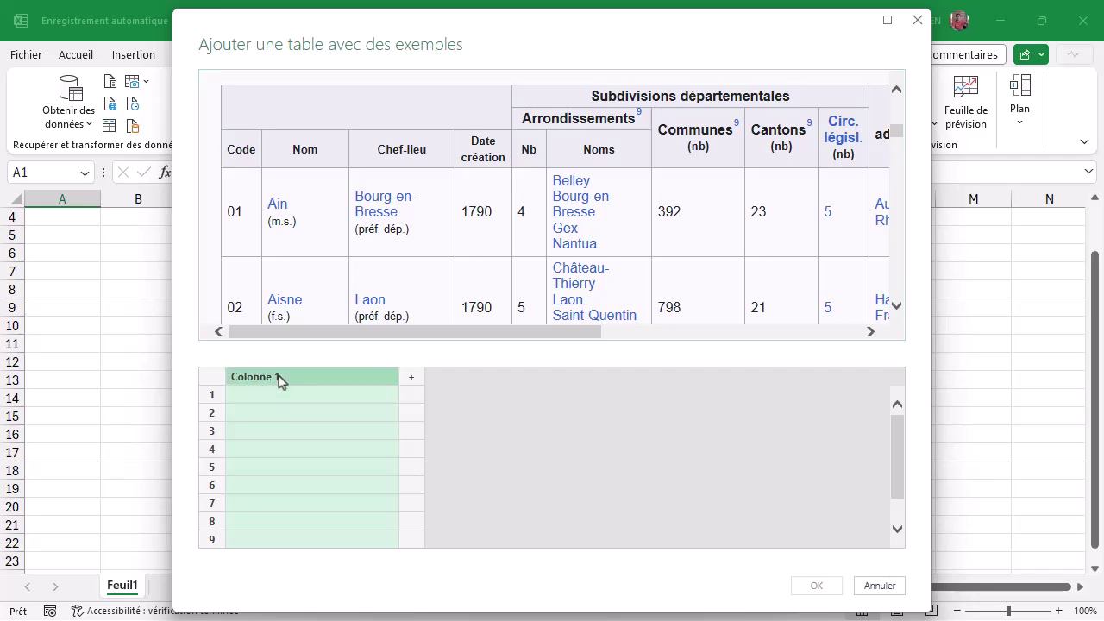
type("Code")
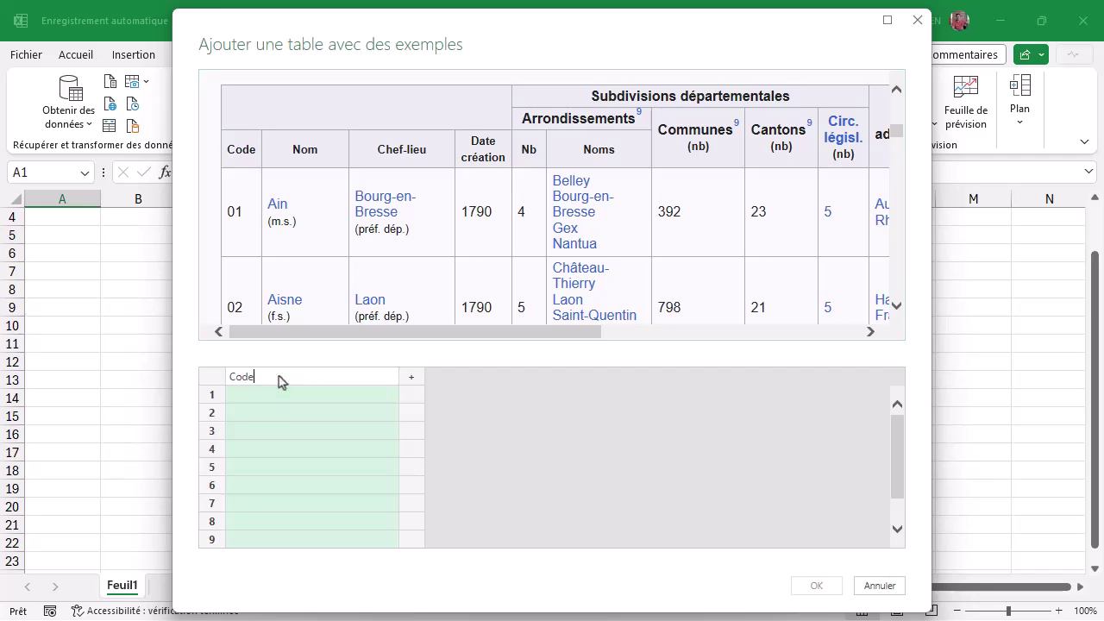
key("Return")
type("01")
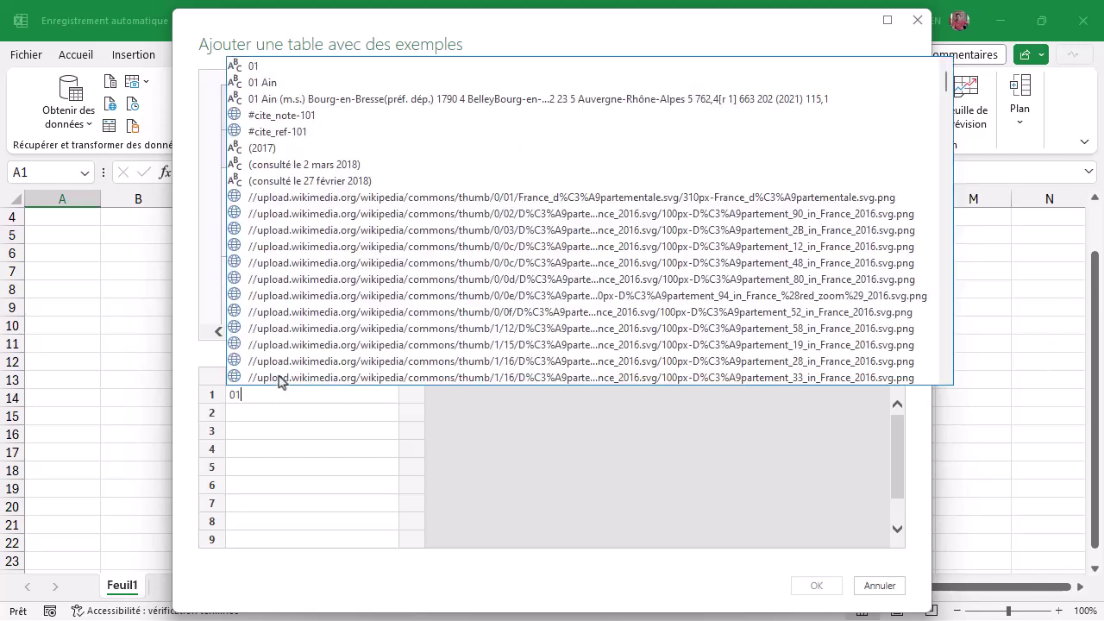
key("Return")
type("02")
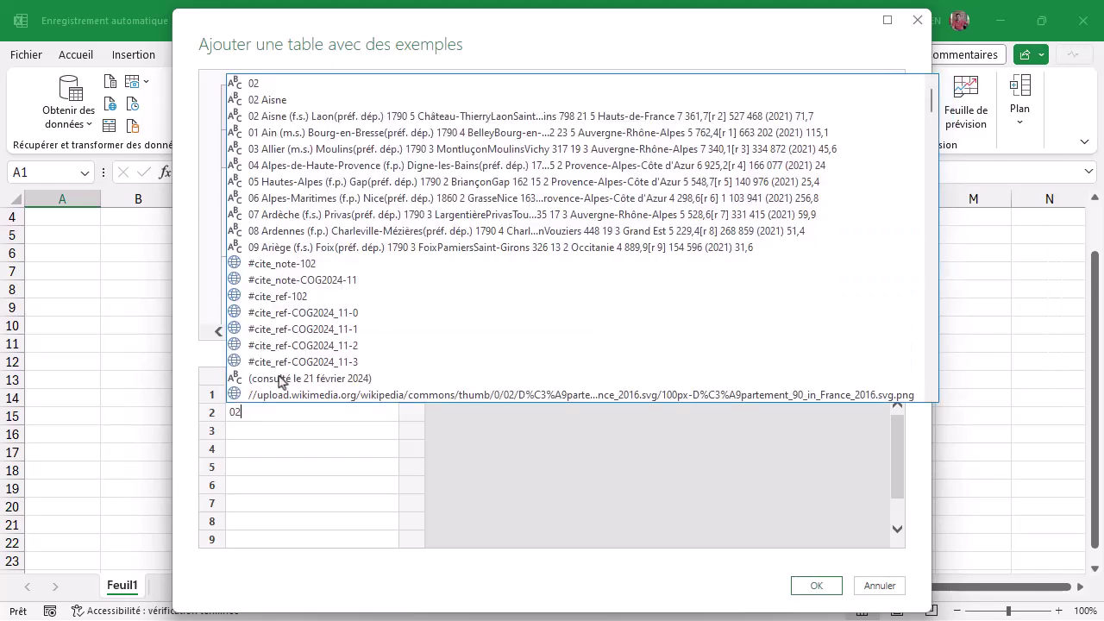
key("Return")
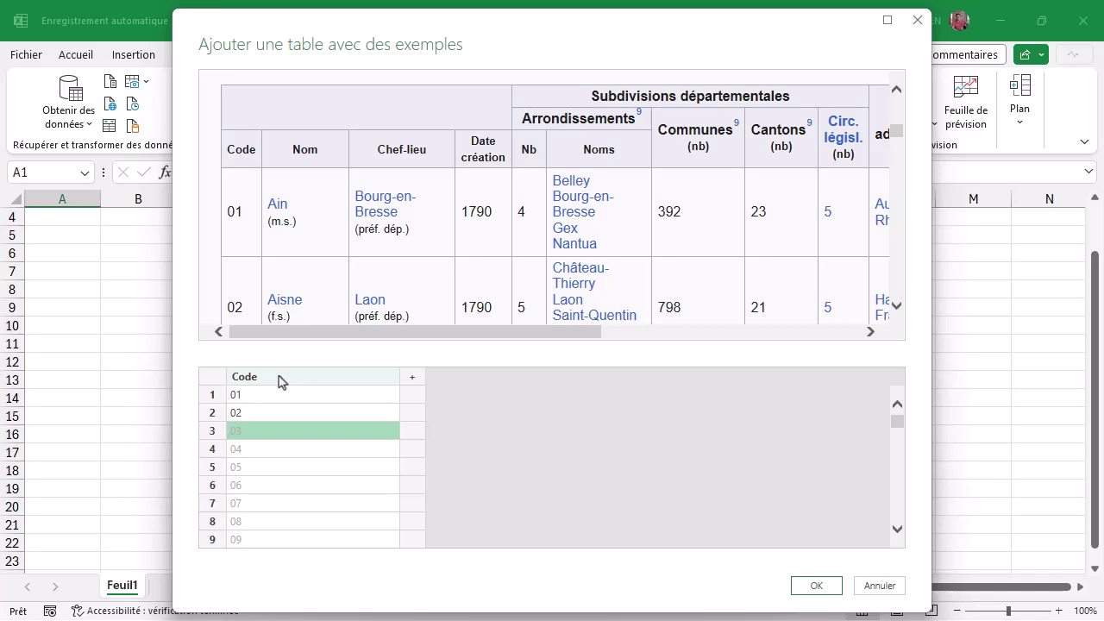
Add a Nom column with example department names Ain and Aisne
left_click(412, 377)
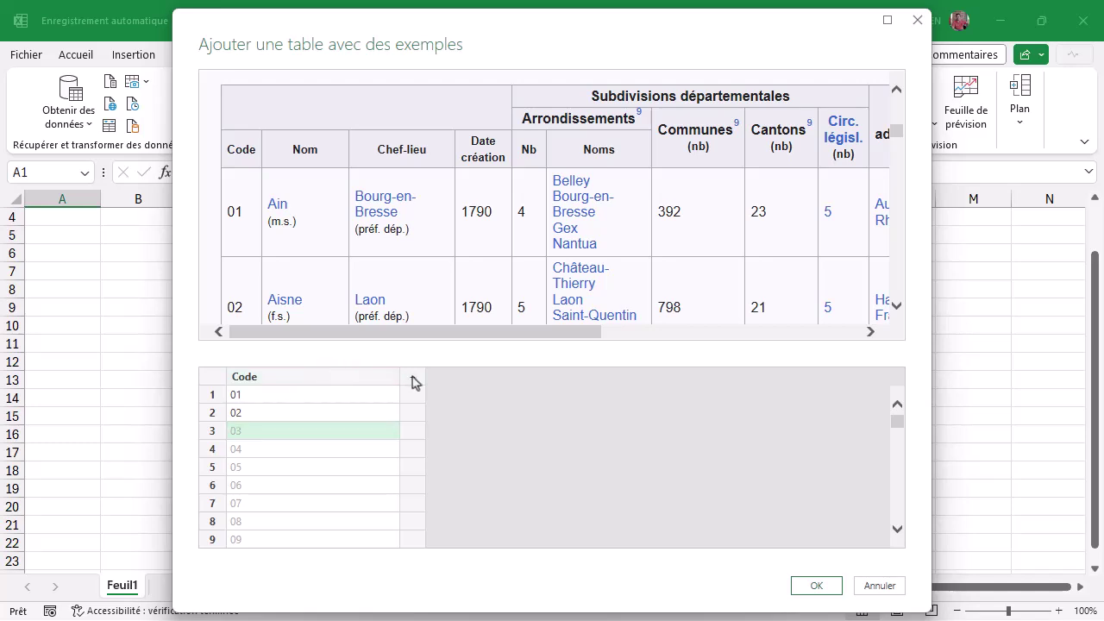
double_click(448, 379)
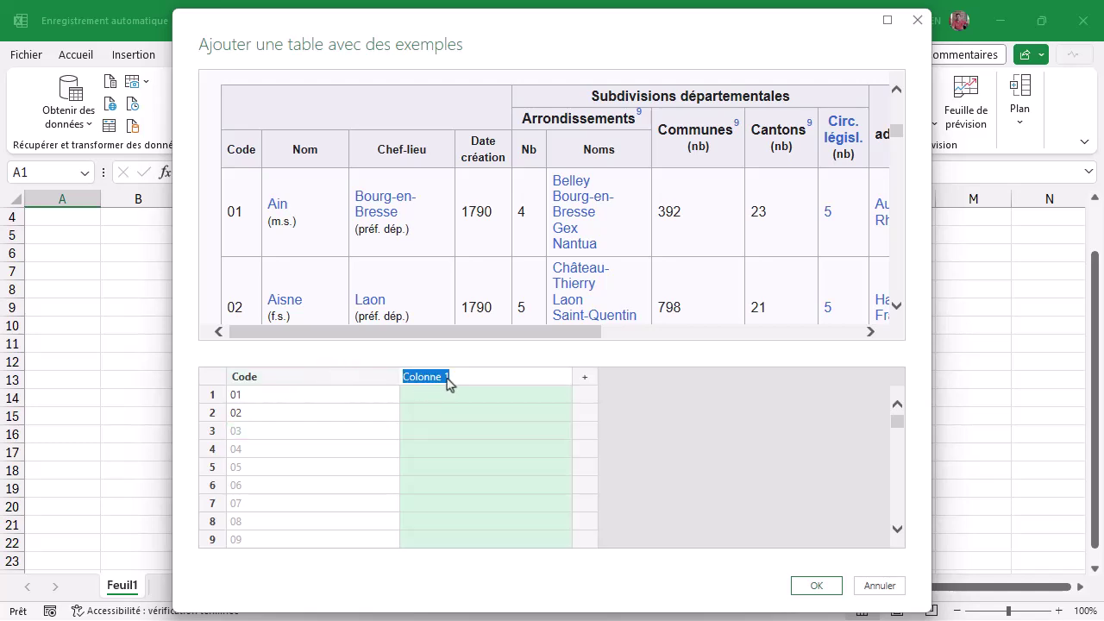
type("Nom")
key("Return")
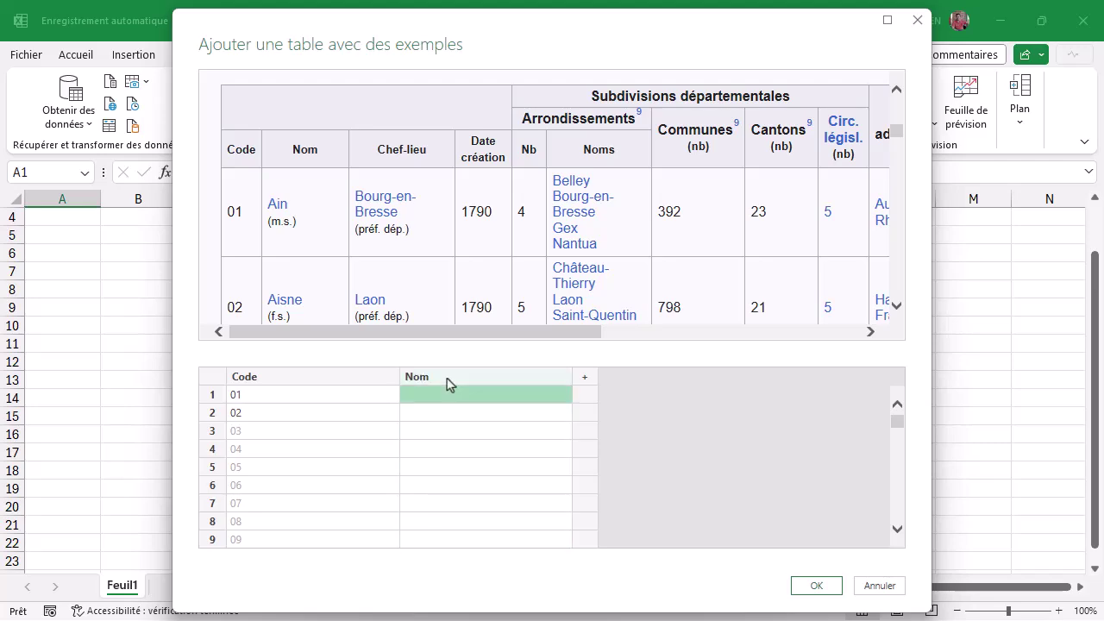
type("Ain")
key("Return")
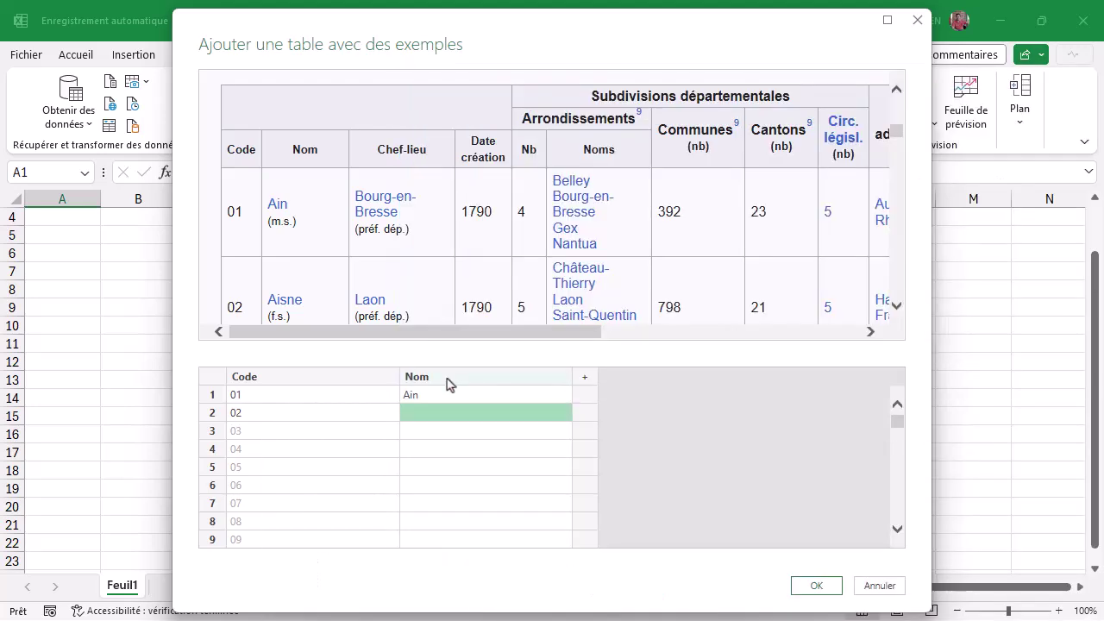
type("Aisne")
key("Return")
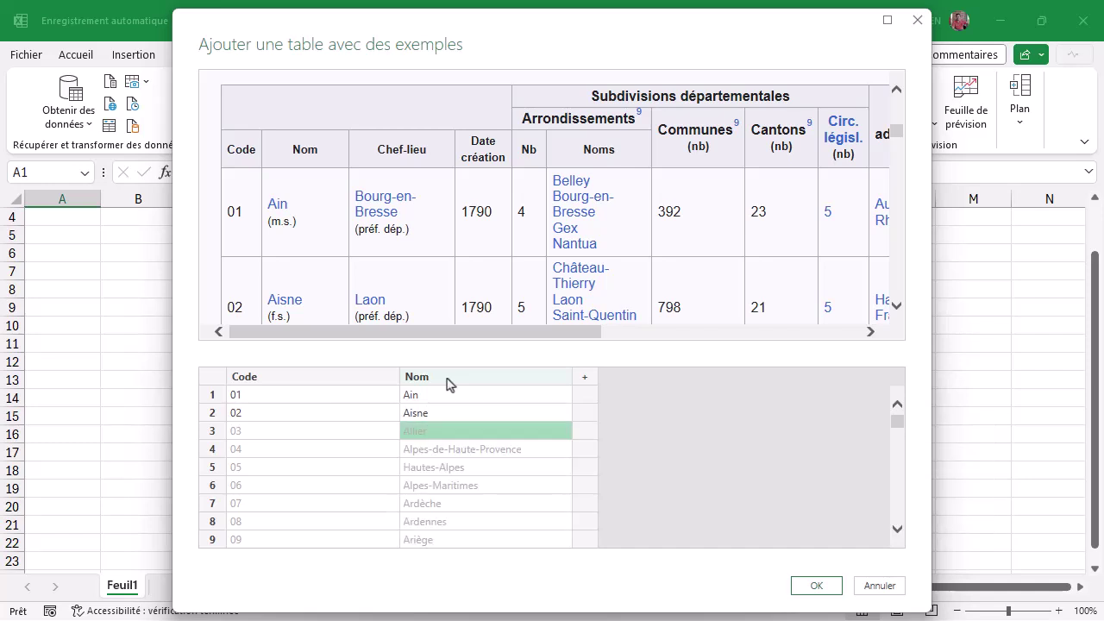
Add a Chef-Lieu column with Bourg-en-Bresse and Laon, then create the table
left_click(585, 378)
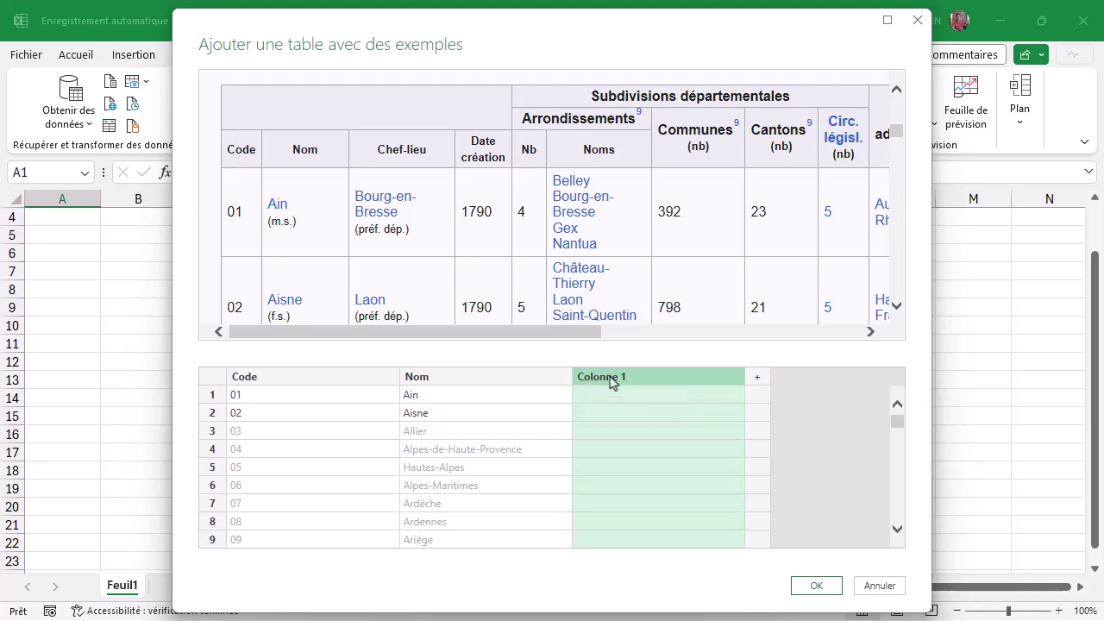
double_click(609, 377)
type("Chef-Lieu")
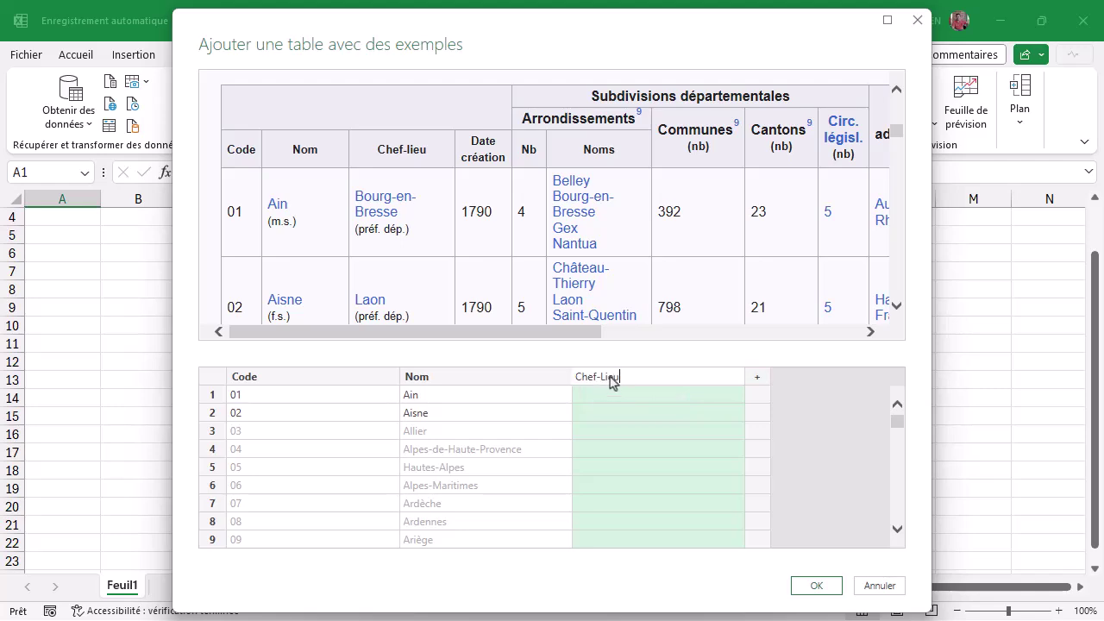
key("Return")
type("Bour")
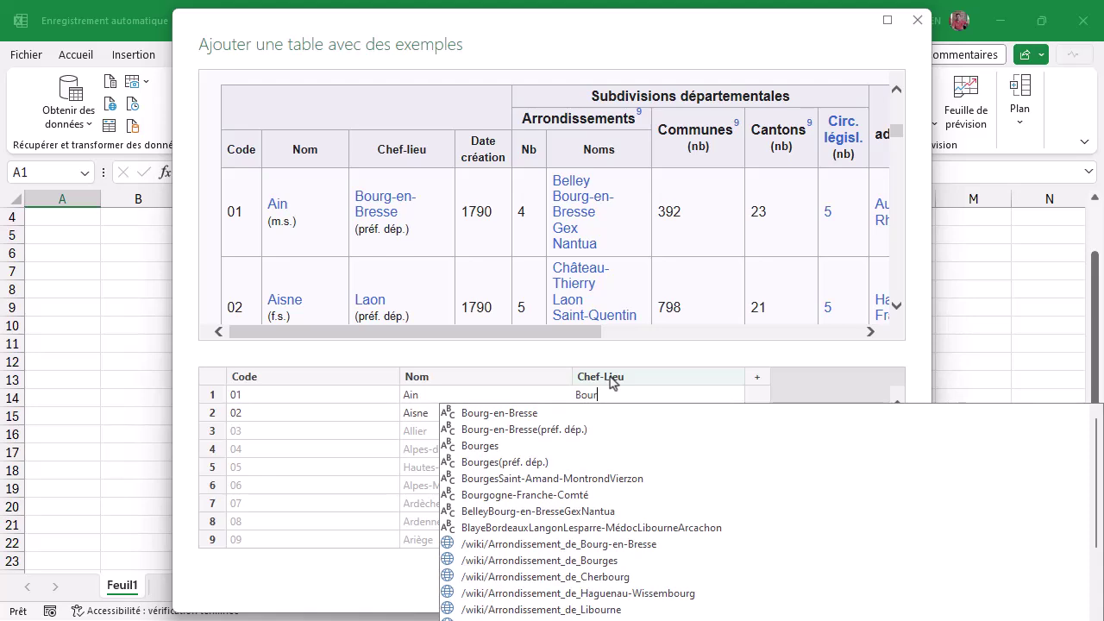
left_click(509, 413)
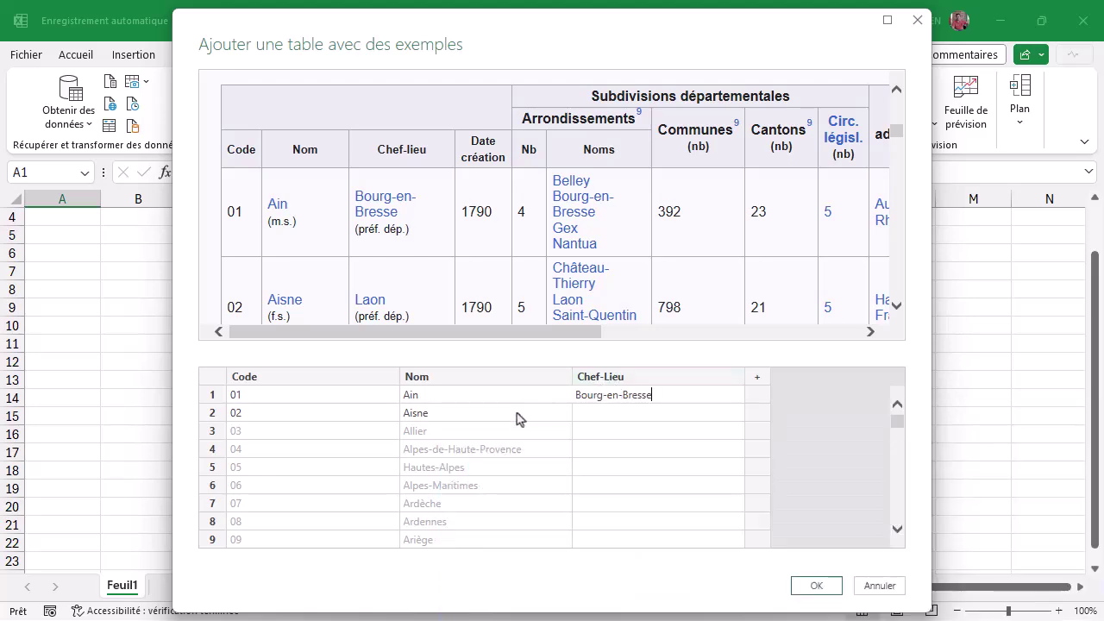
left_click(599, 417)
type("Laon")
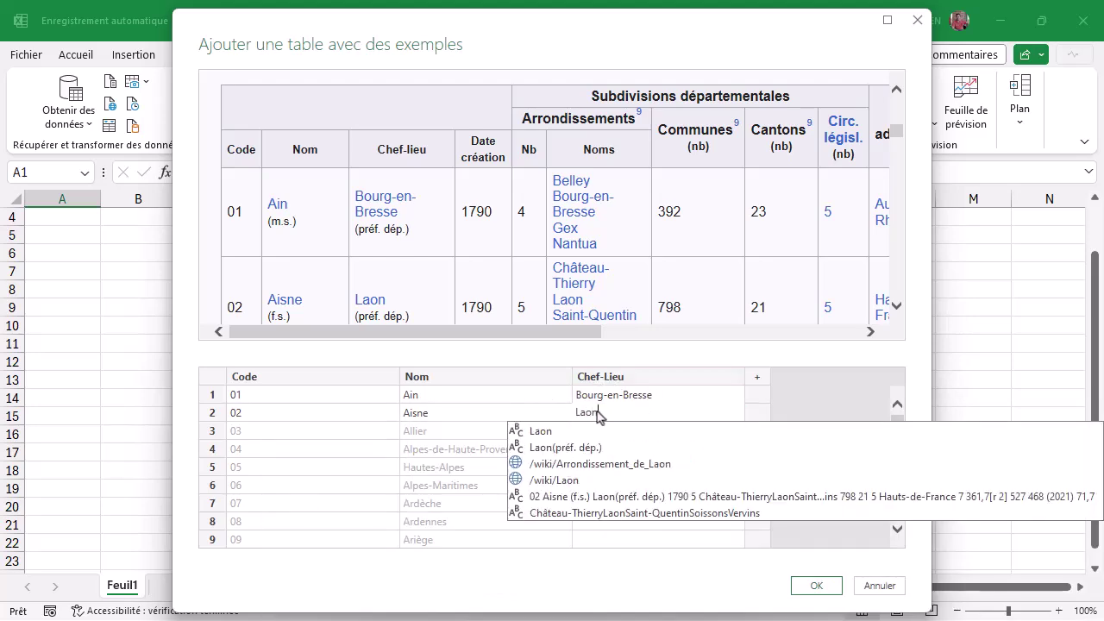
key("Return")
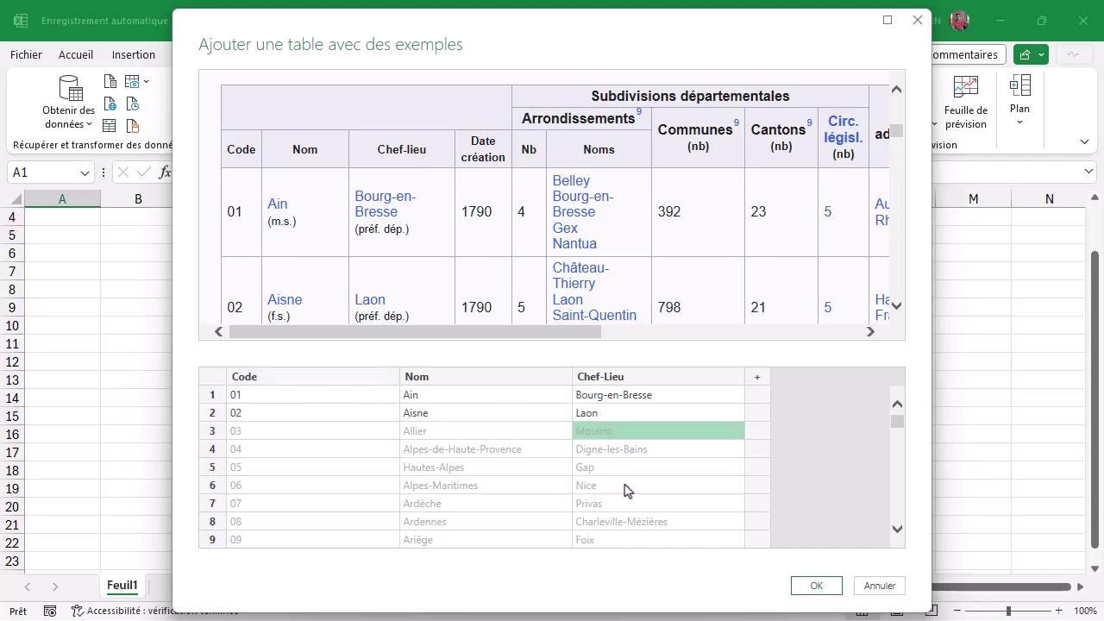
left_click(809, 586)
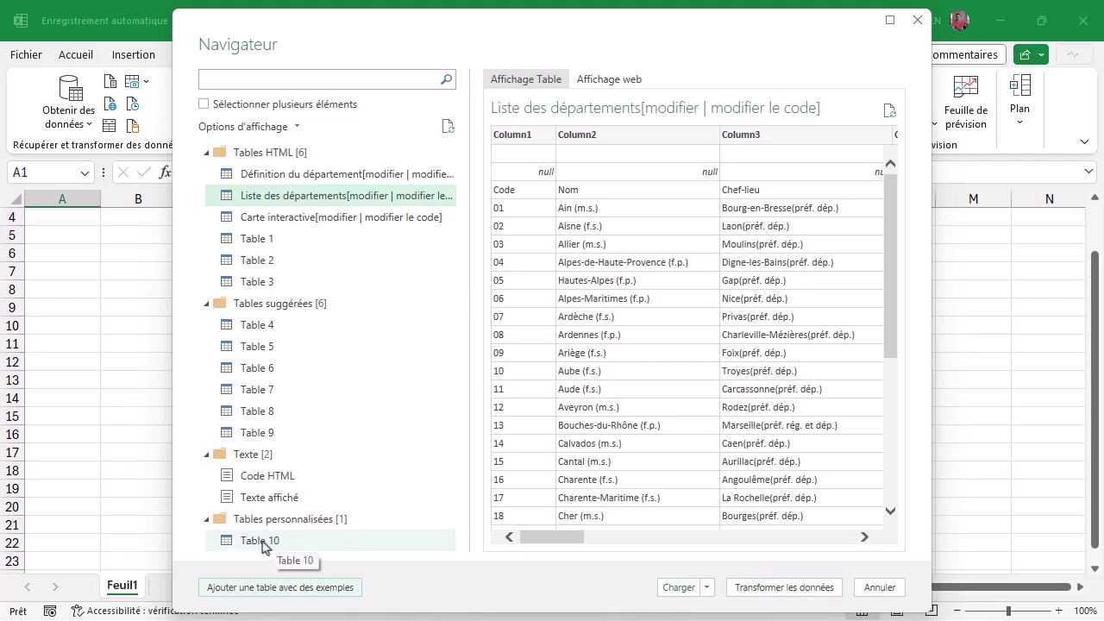
Preview Table 10 (Code, Nom, Chef-Lieu) in the Navigator and load it into the workbook
left_click(264, 547)
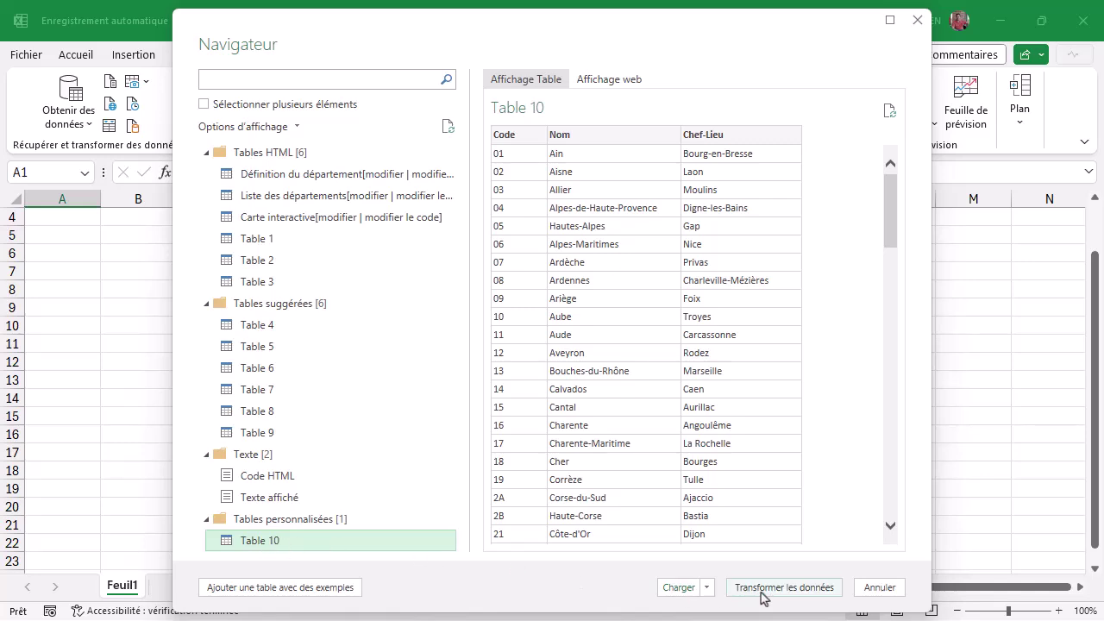
left_click(679, 588)
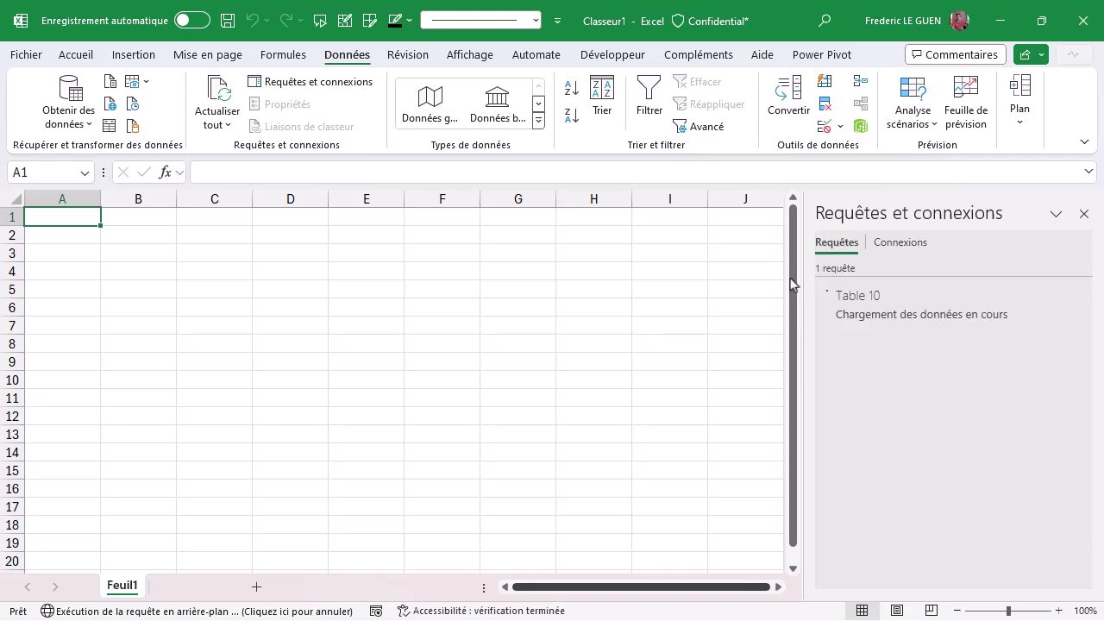